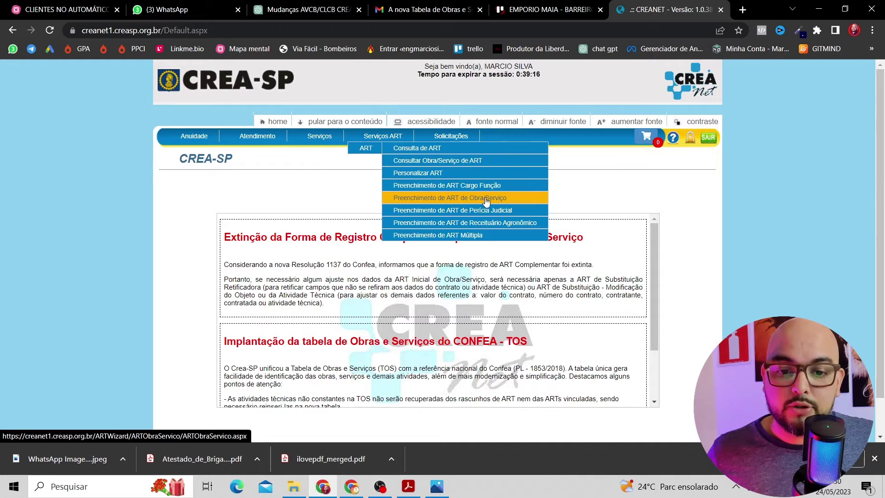
# Start an Obra/Serviço ART with registration form Inicial and technical participation Individual, and save the initial data.
pyautogui.click(521, 202)
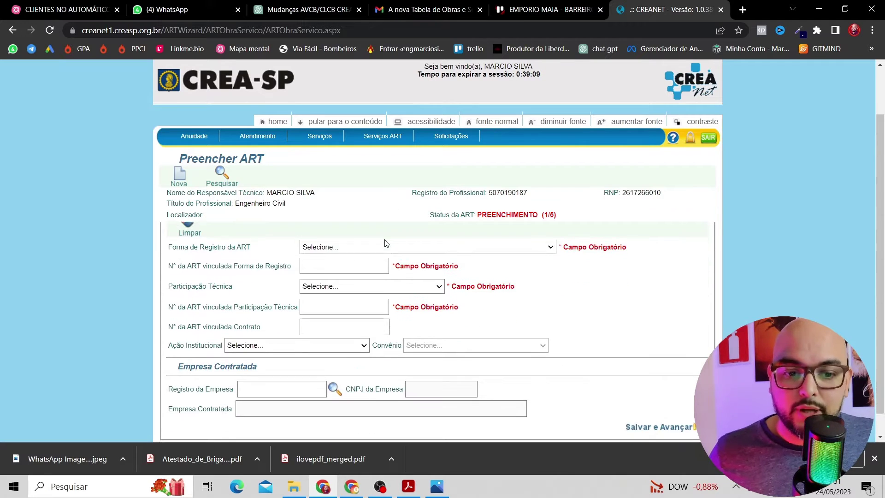
pyautogui.click(368, 306)
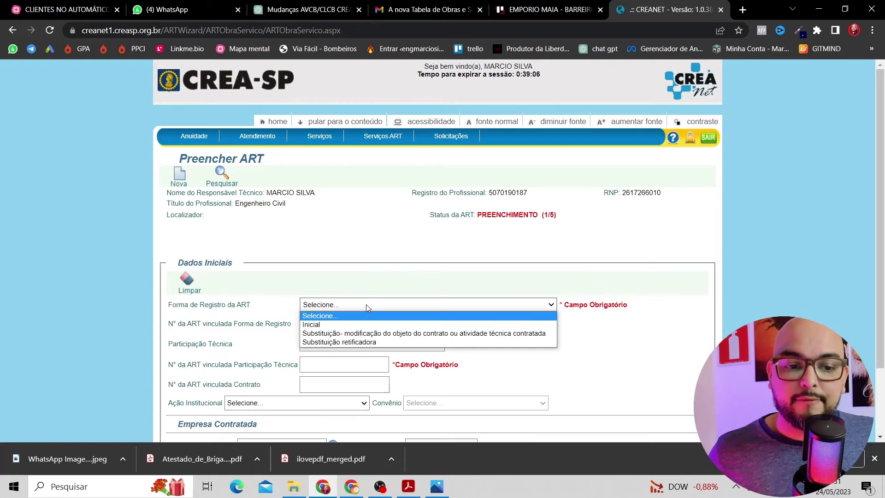
pyautogui.click(336, 325)
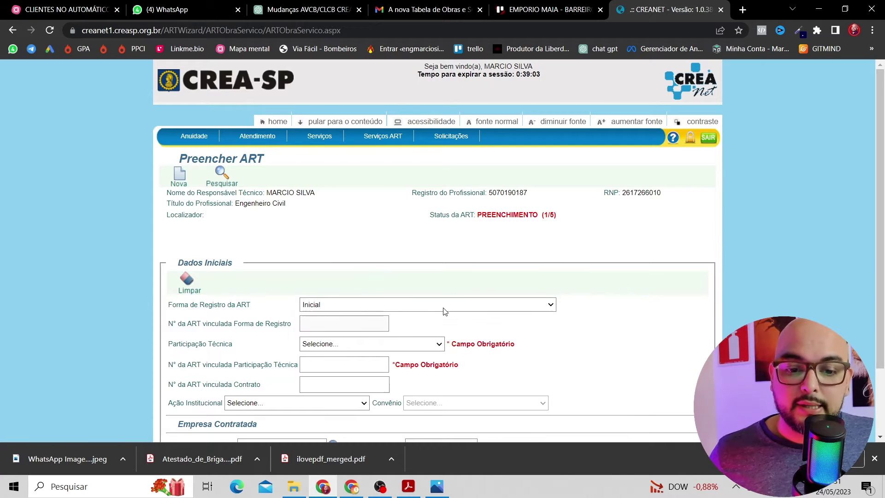
pyautogui.click(392, 345)
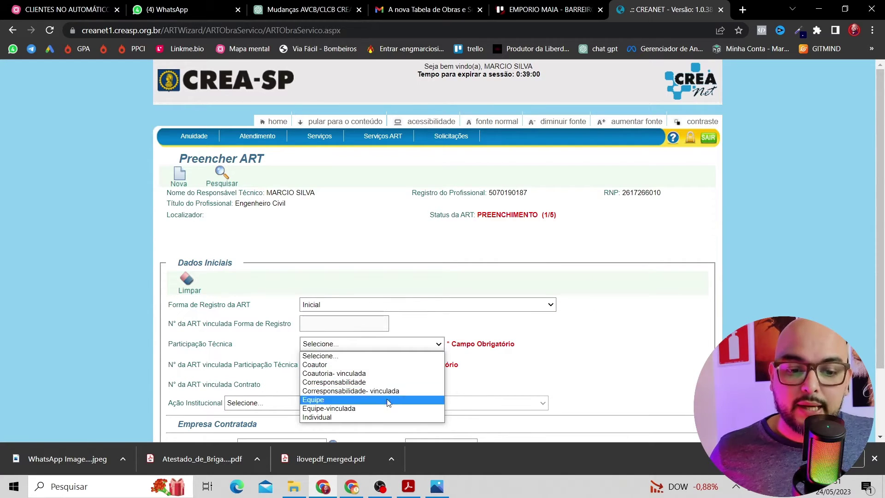
pyautogui.click(335, 417)
pyautogui.scroll(-2, 476, 371)
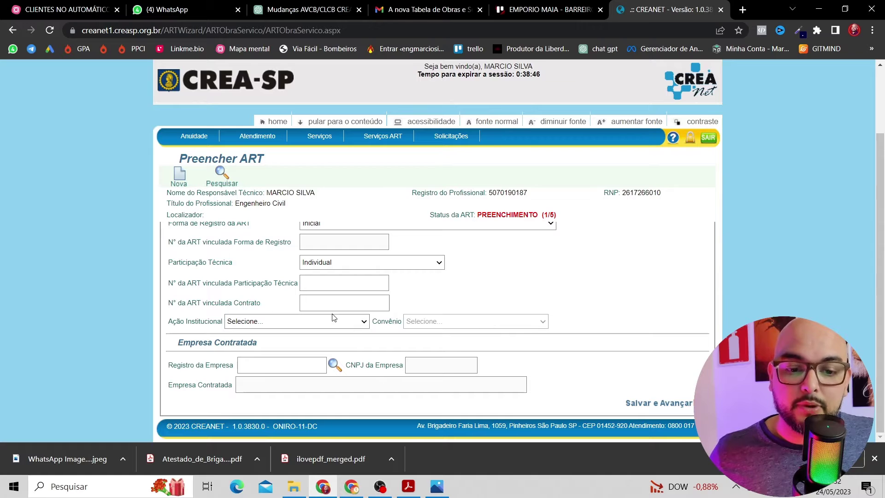
pyautogui.click(661, 406)
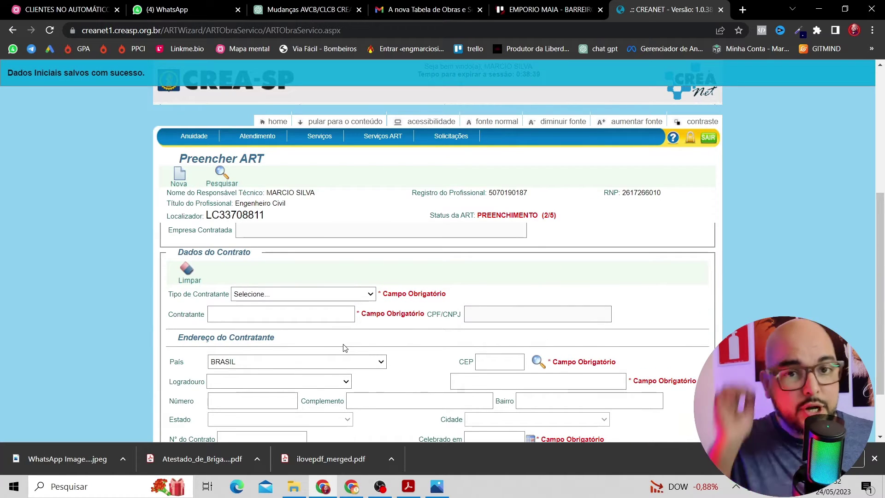
# Set the contractor type to Pessoa Jurídica de Direito Privado and fill in the contractor's name and CNPJ from the EMPORIO MAIA card.
pyautogui.click(310, 294)
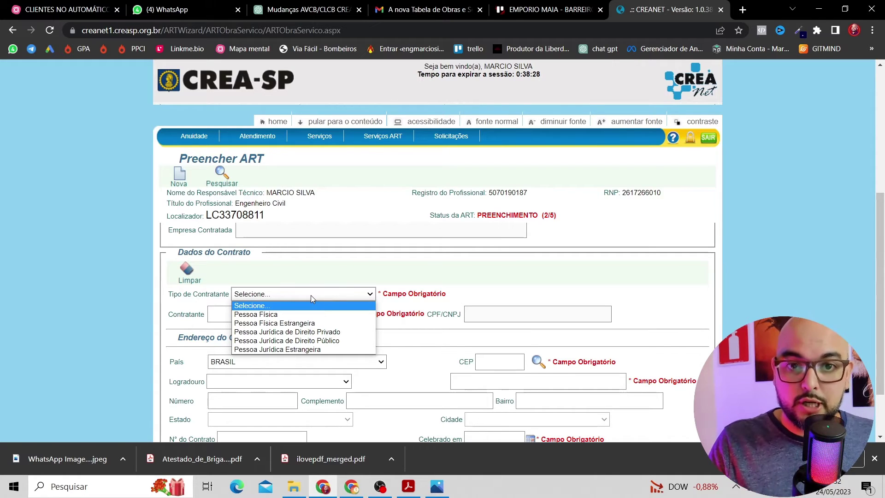
pyautogui.click(315, 332)
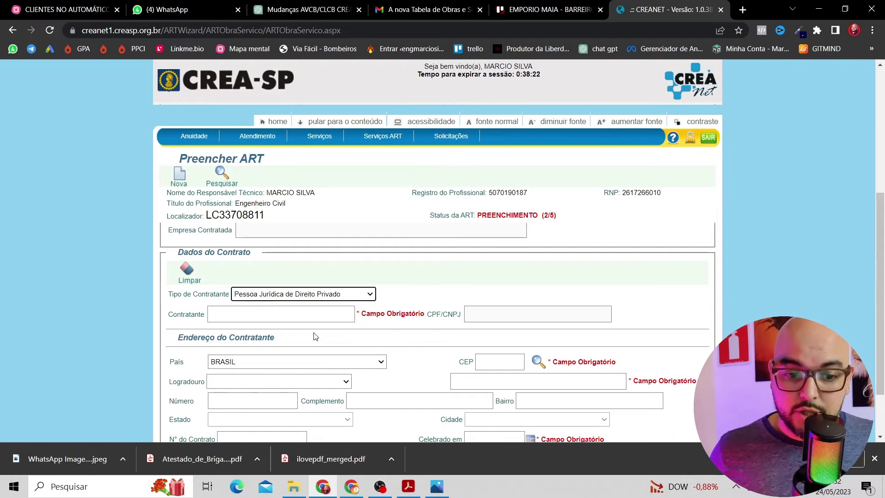
pyautogui.click(312, 318)
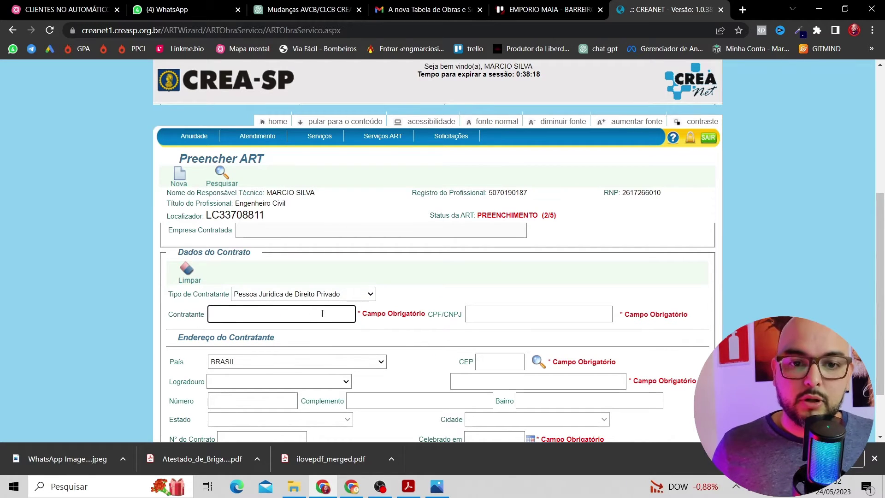
pyautogui.click(548, 9)
pyautogui.hotkey('ctrl', 'Tab')
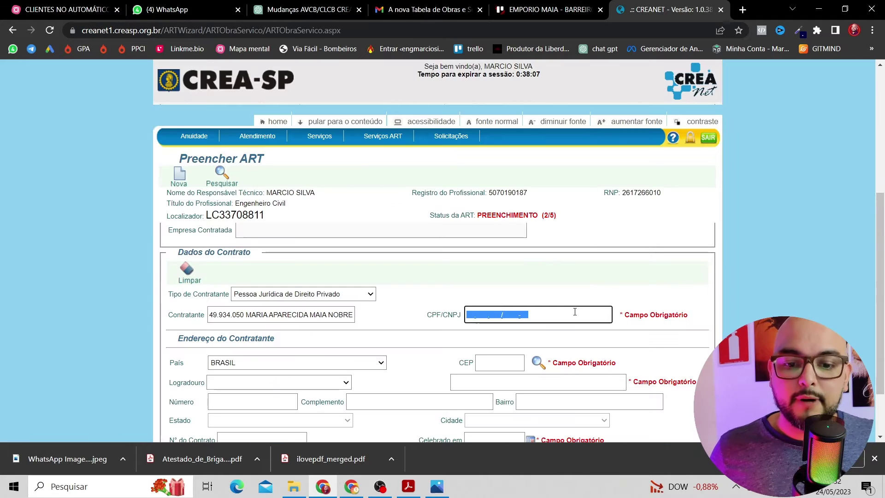
pyautogui.click(558, 10)
pyautogui.hotkey('ctrl', 'Tab')
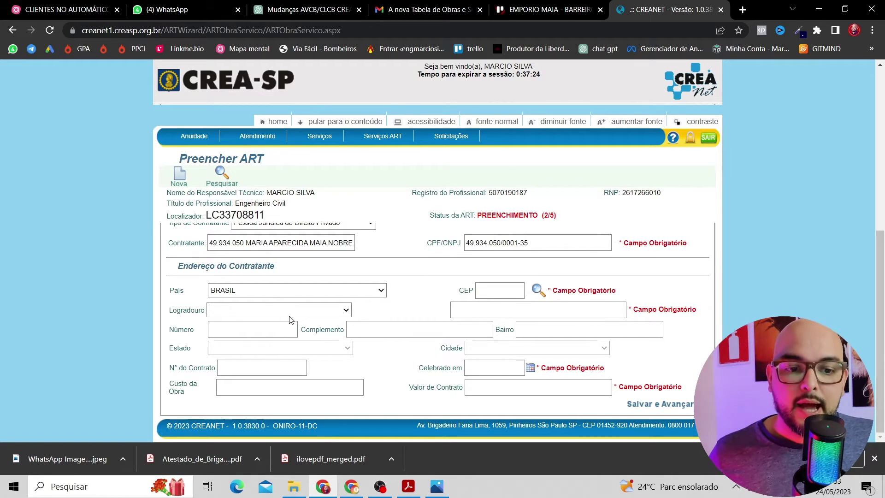
# Enter the contractor's postal code and look up the matching address to complete the contractor address fields.
pyautogui.click(489, 290)
pyautogui.write('12830-000')
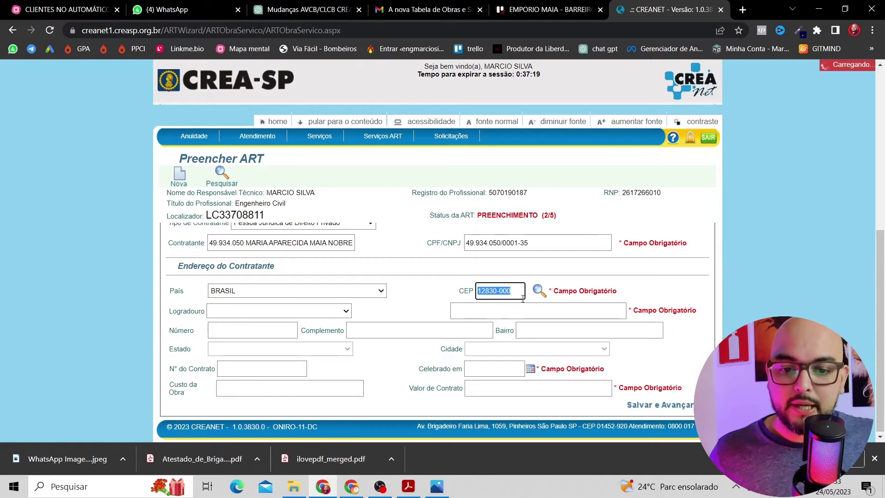
pyautogui.click(538, 291)
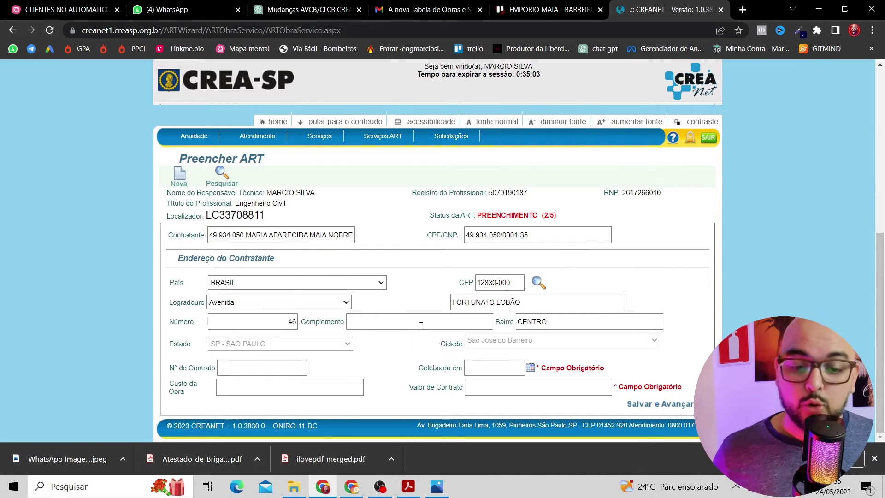
# Set the contract's signing date to 23/05/2023, fill in the contract value and save the contract data.
pyautogui.click(456, 369)
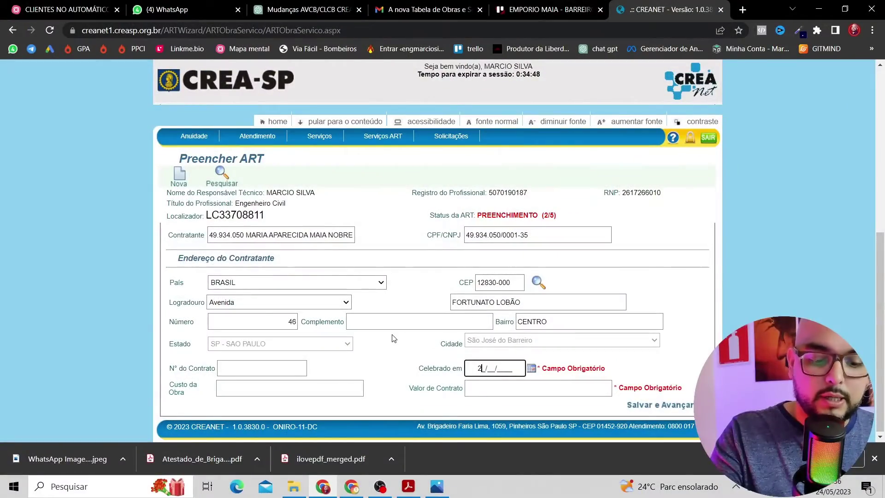
pyautogui.write('3052023')
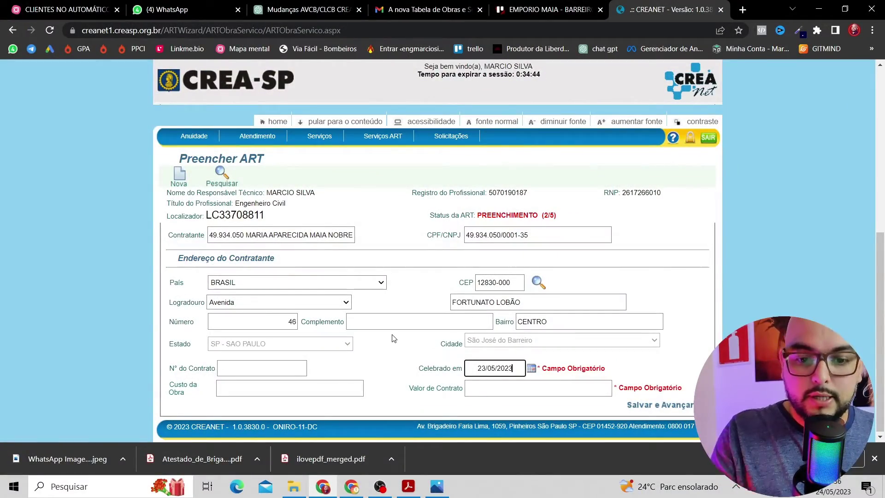
pyautogui.click(530, 389)
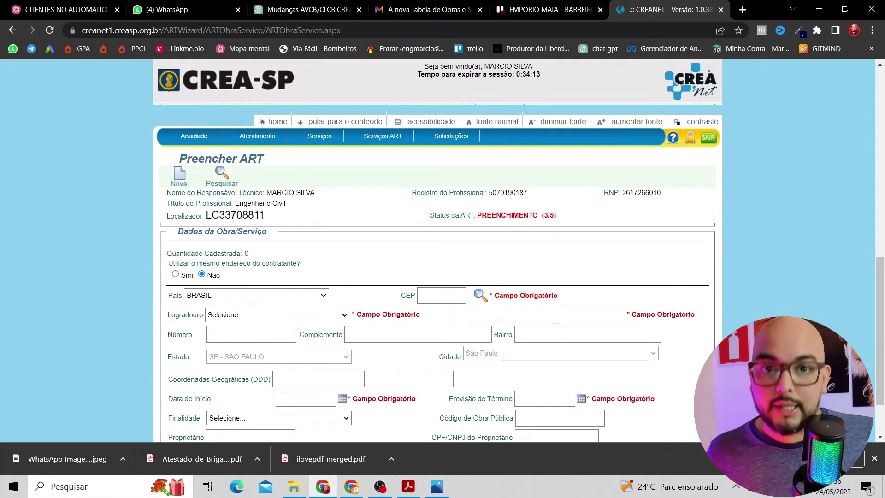
# Reuse the contractor's address as the address of the work/service.
pyautogui.click(176, 276)
pyautogui.scroll(-5, 387, 337)
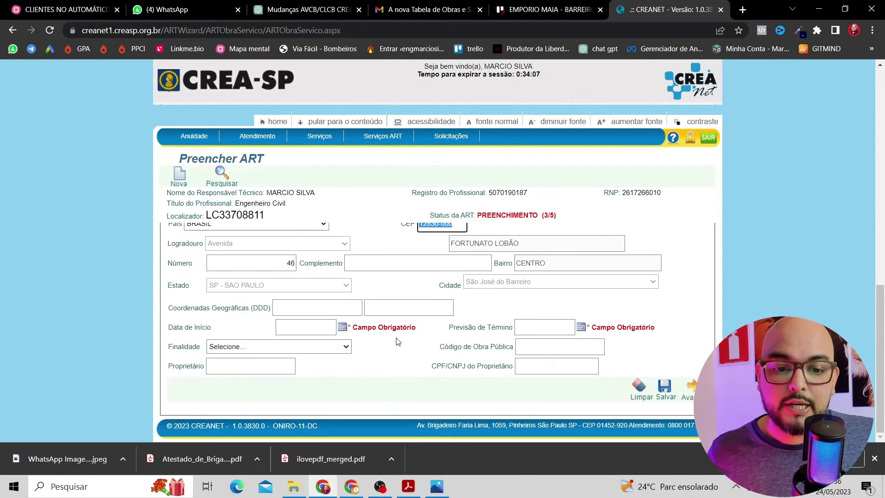
pyautogui.scroll(1, 436, 306)
pyautogui.scroll(-1, 437, 306)
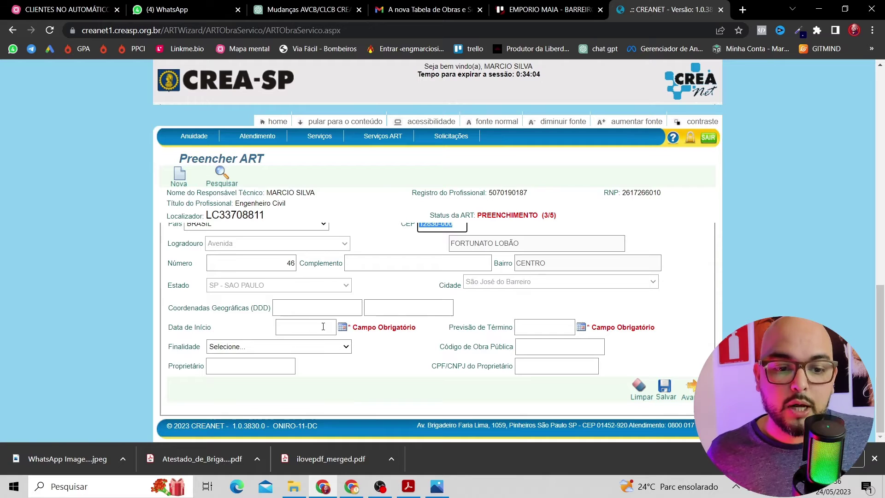
# Set the start date of the work/service to 24/05/2023.
pyautogui.click(304, 326)
pyautogui.click(547, 330)
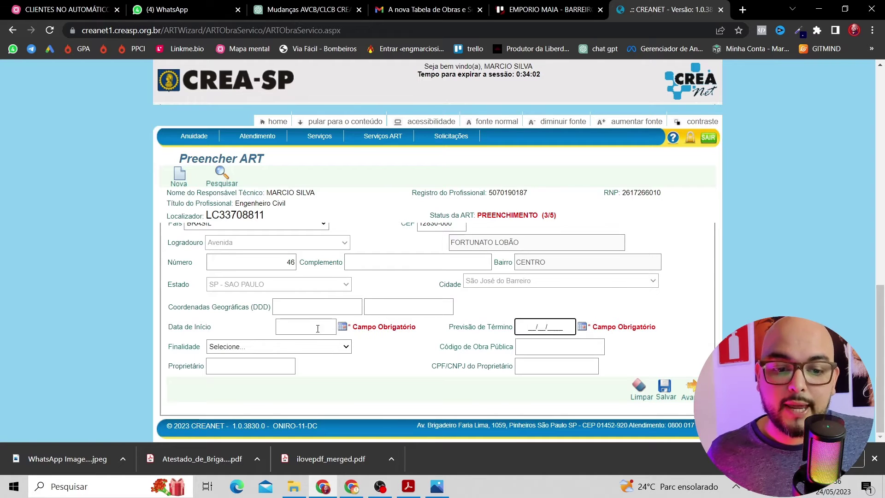
pyautogui.click(301, 329)
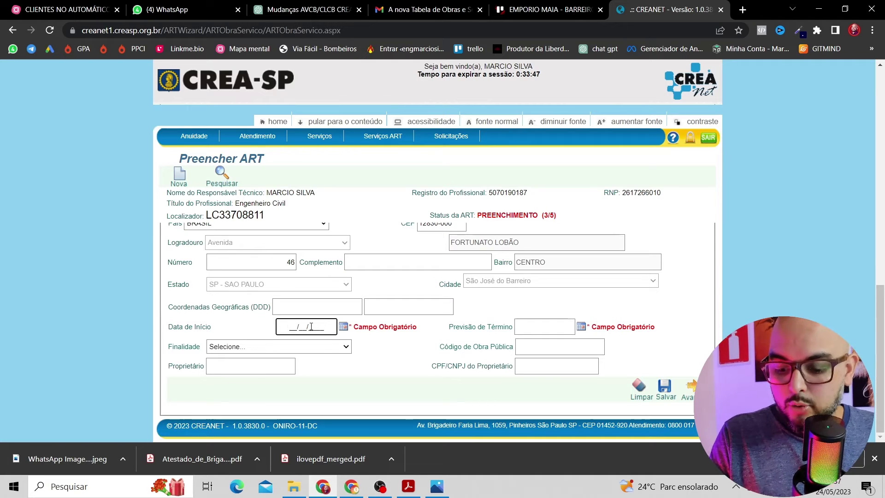
pyautogui.write('2')
pyautogui.write('4/')
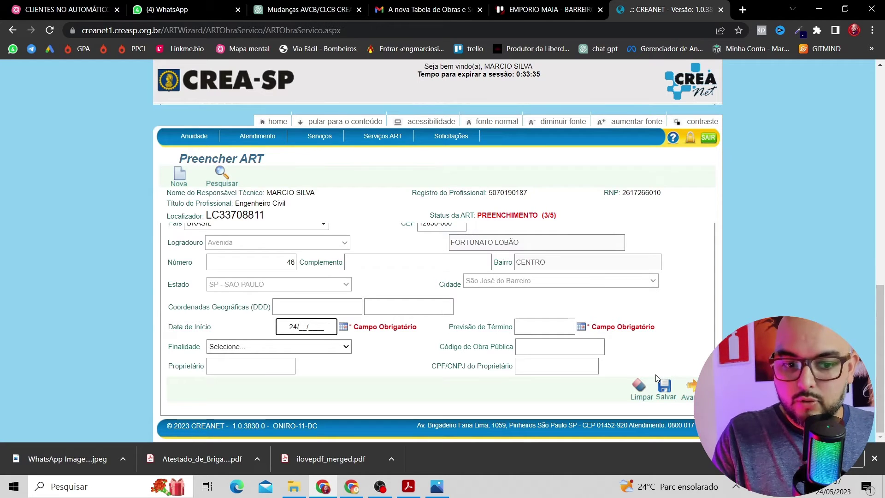
pyautogui.write('05/2023')
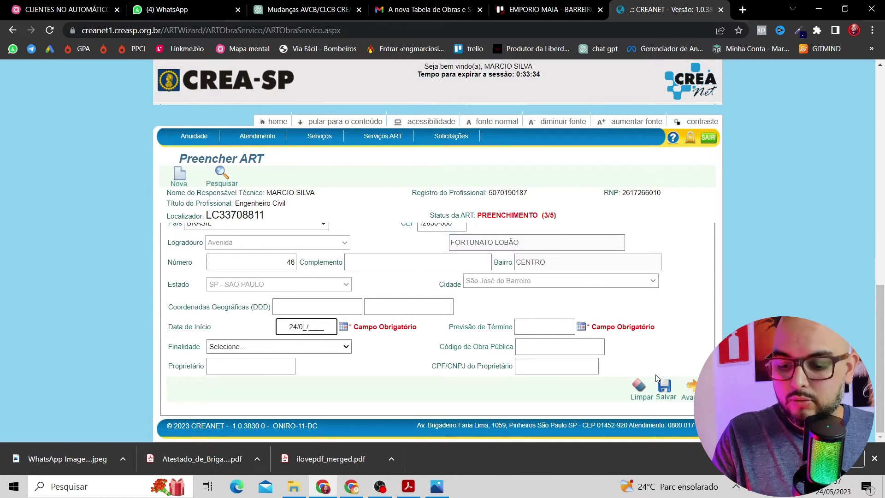
# Check the licence validity periods in Anexo T of IT 01-19 in Acrobat Reader and set the expected end date to 24/05/2026 in CREANET.
pyautogui.click(527, 327)
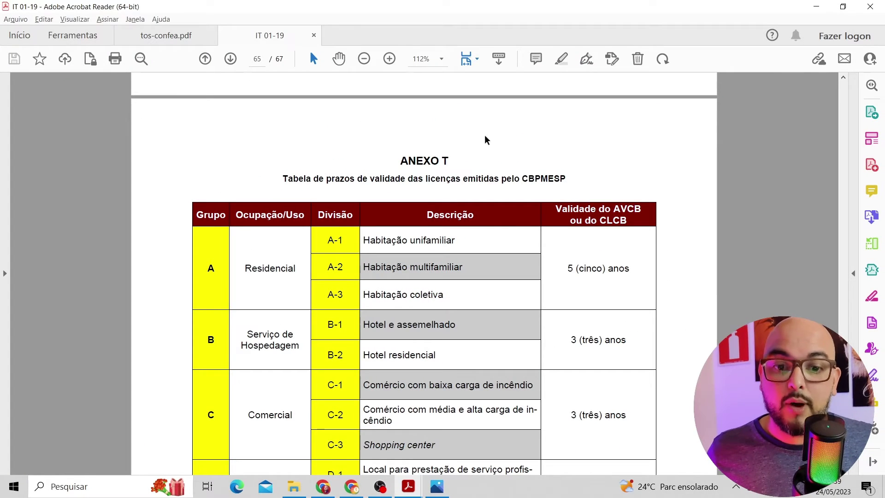
pyautogui.scroll(-1, 467, 240)
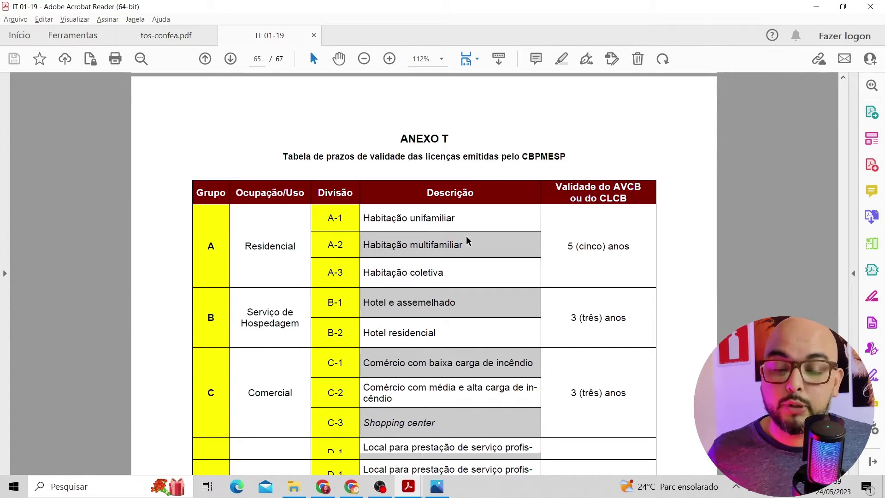
pyautogui.scroll(-5, 498, 251)
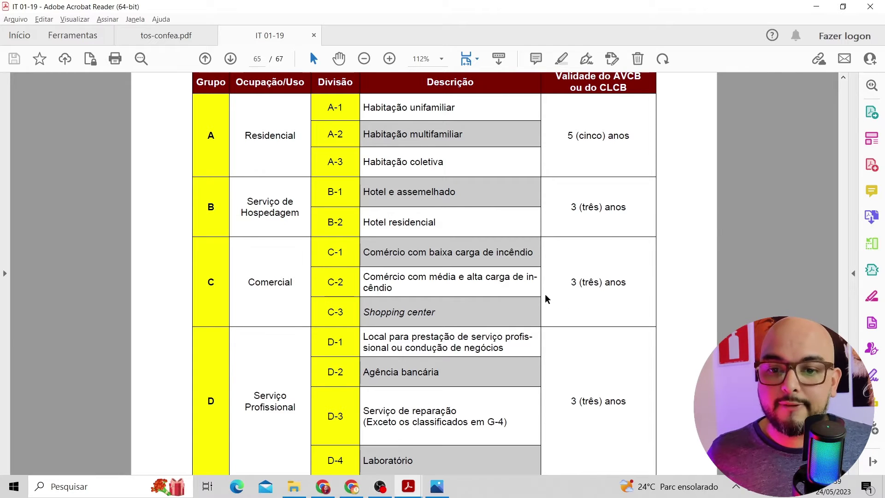
pyautogui.scroll(1, 548, 300)
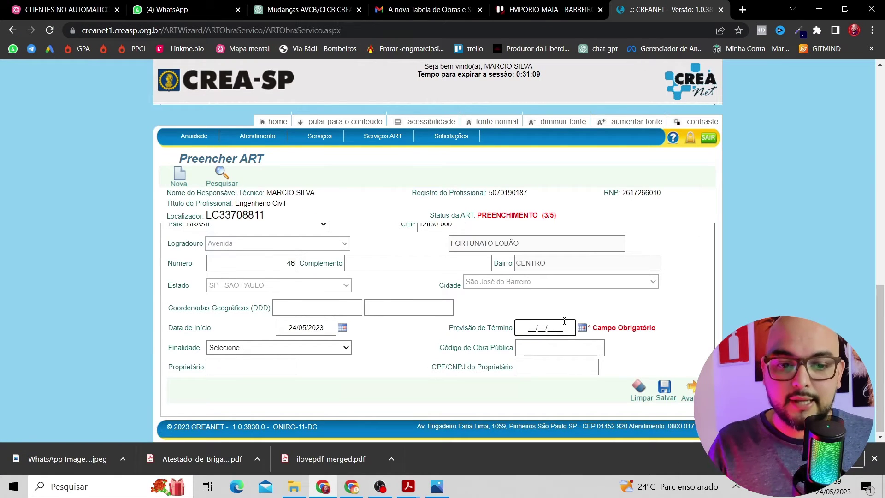
pyautogui.write('24052026')
pyautogui.press('Tab')
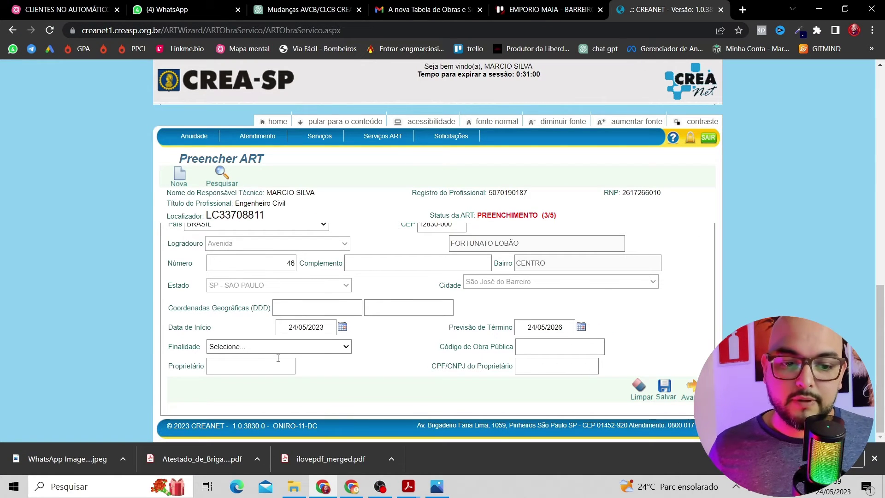
# Set the work's purpose to Comercial, fill in the owner's name and CNPJ, and save the work/service data.
pyautogui.click(278, 348)
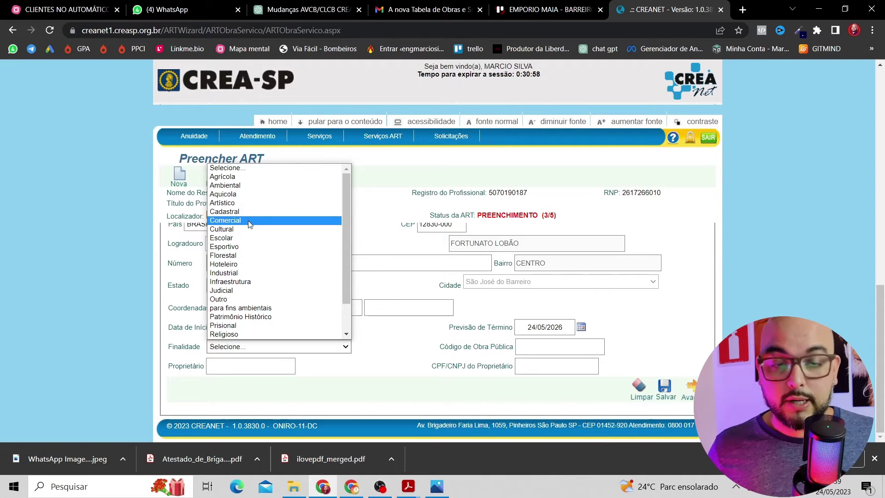
pyautogui.click(249, 221)
pyautogui.click(272, 366)
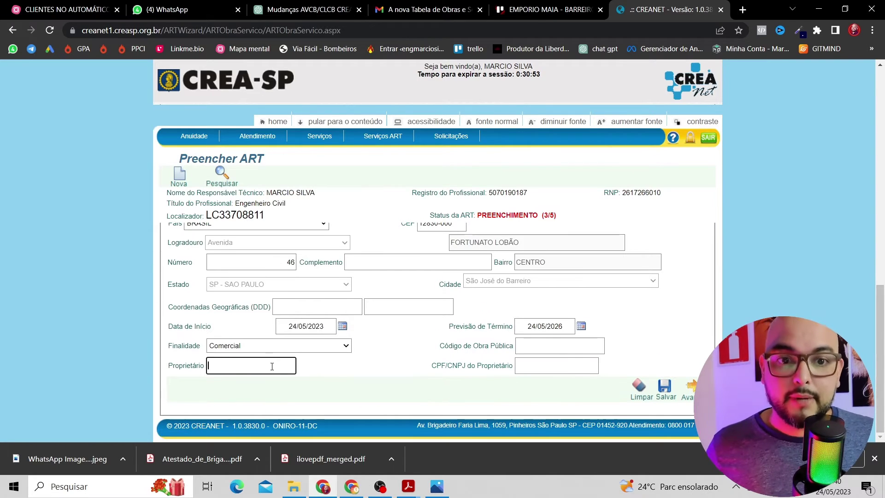
pyautogui.scroll(4, 201, 337)
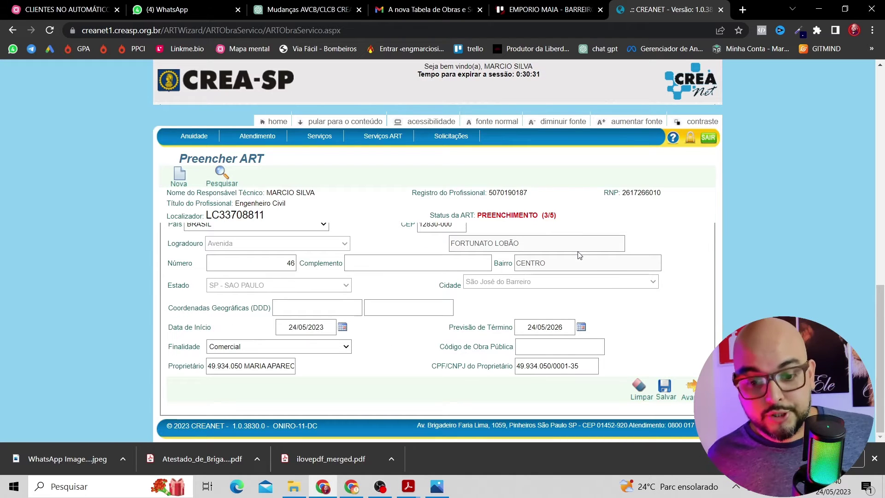
pyautogui.click(678, 392)
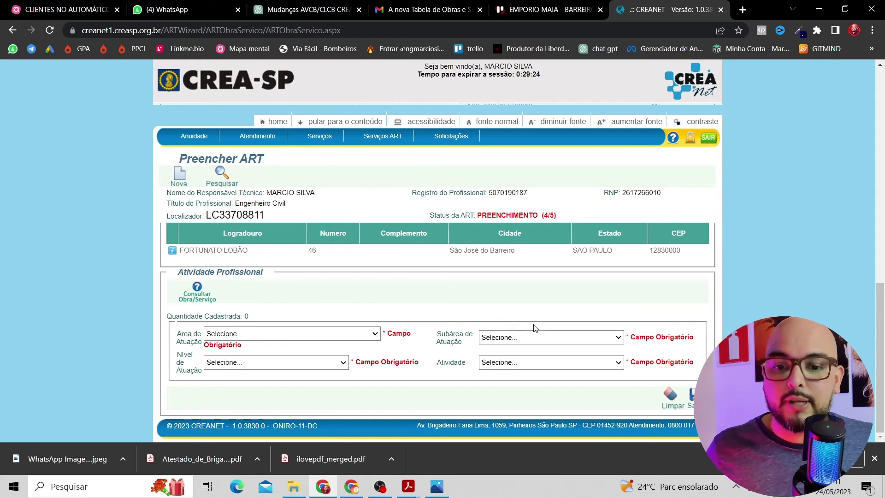
# Set the professional activity's area to Construção Civil and its level to Execução.
pyautogui.click(298, 335)
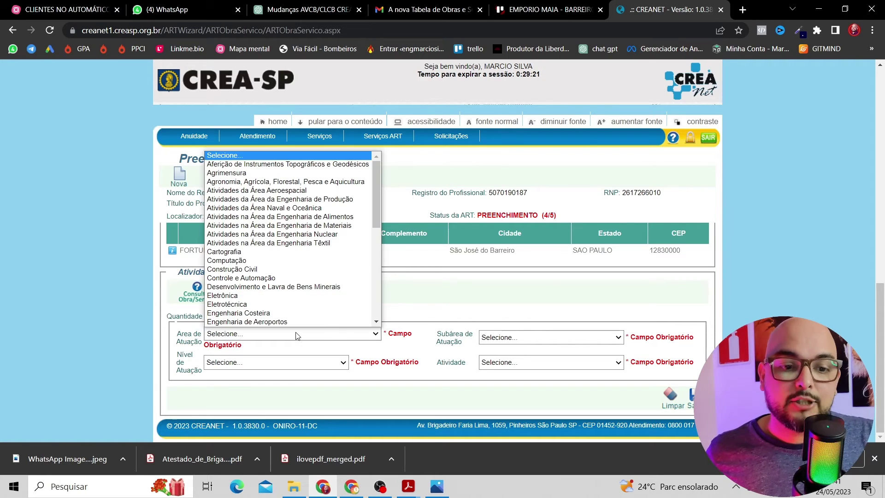
pyautogui.click(264, 270)
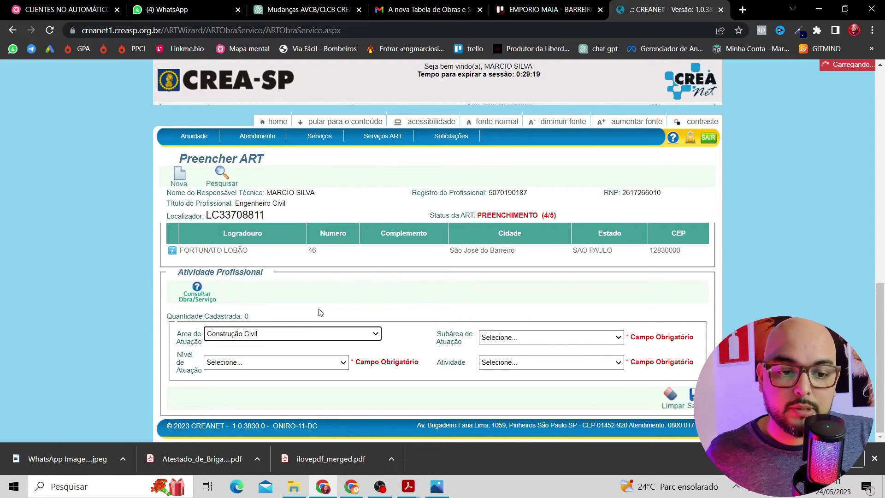
pyautogui.click(276, 362)
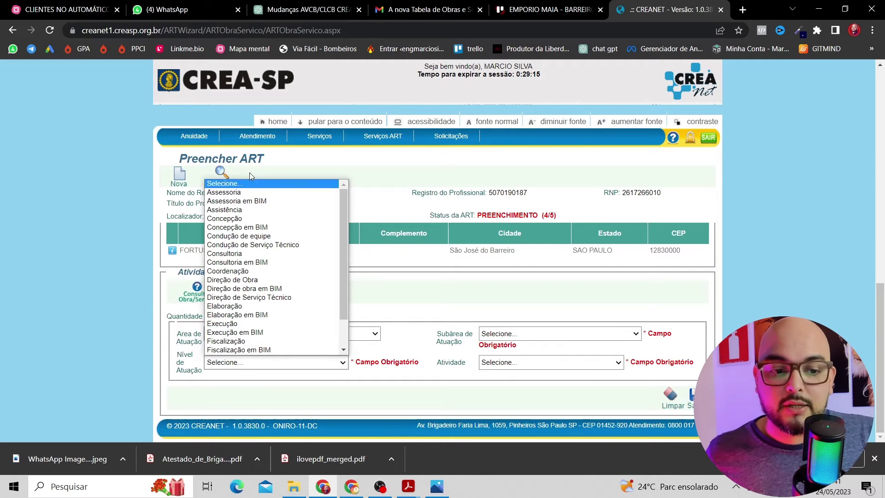
pyautogui.click(241, 323)
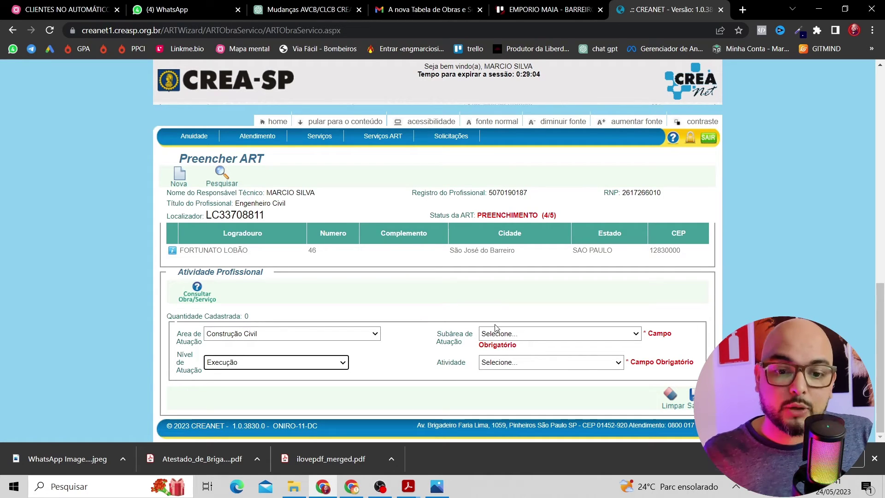
# Set the activity's subarea to Instalações de Prevenção e Combate a Incêndio and the activity to Execução de manutenção.
pyautogui.click(538, 333)
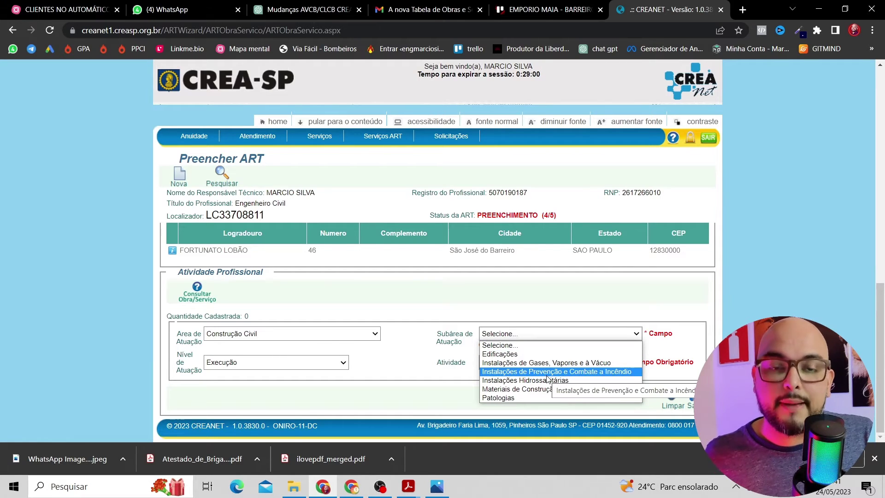
pyautogui.click(591, 375)
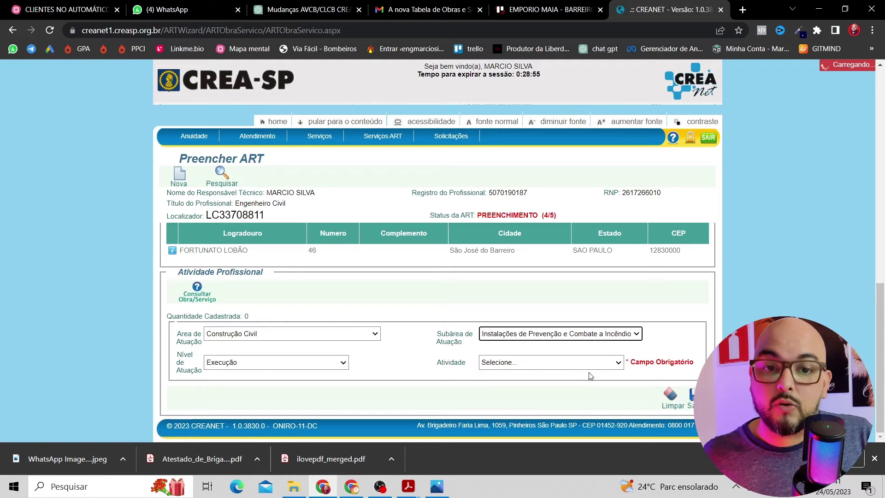
pyautogui.click(553, 363)
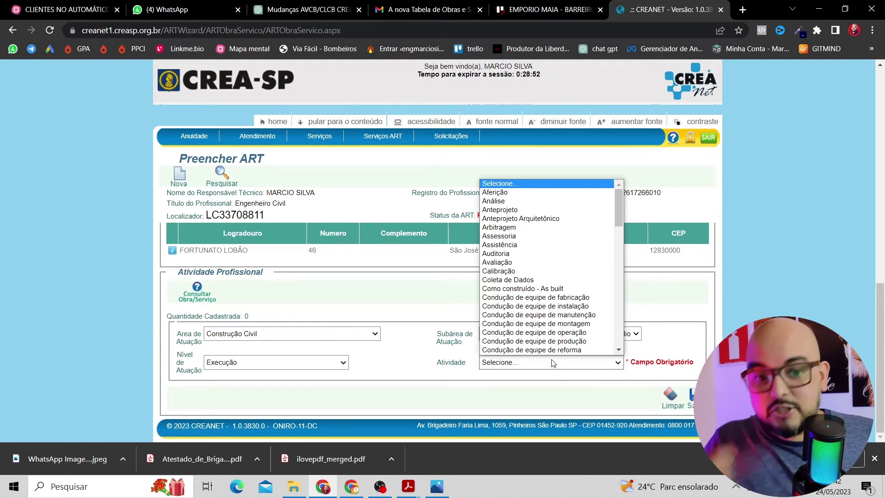
pyautogui.scroll(-10, 556, 304)
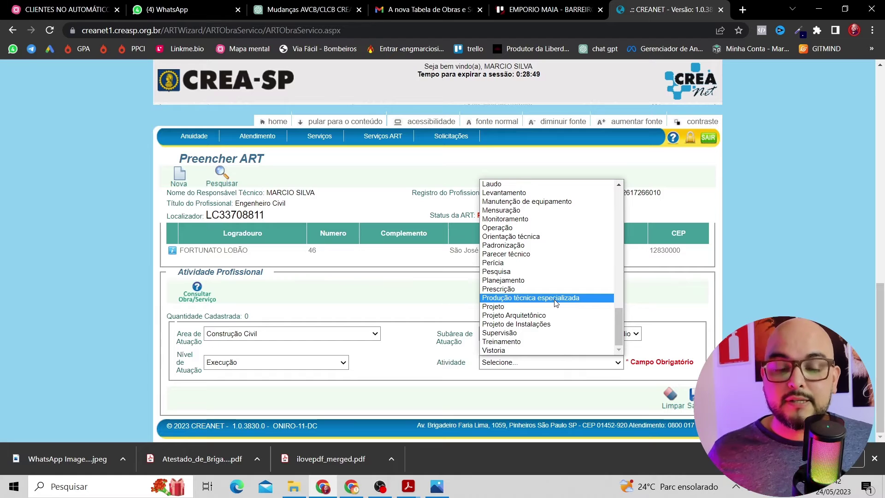
pyautogui.scroll(10, 534, 258)
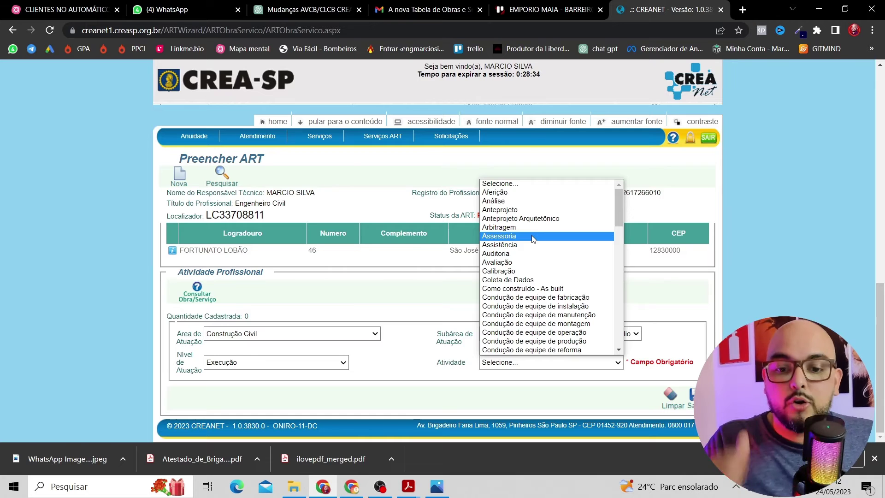
pyautogui.scroll(-9, 533, 238)
pyautogui.scroll(4, 545, 333)
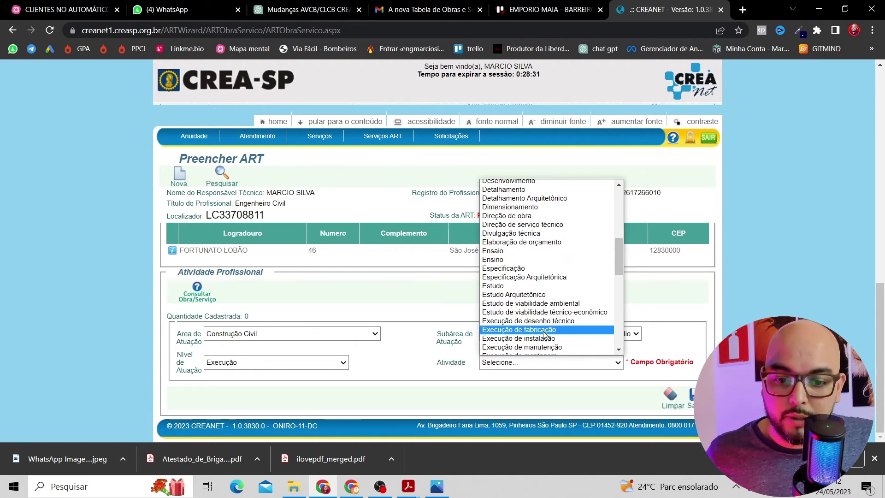
pyautogui.scroll(-4, 545, 333)
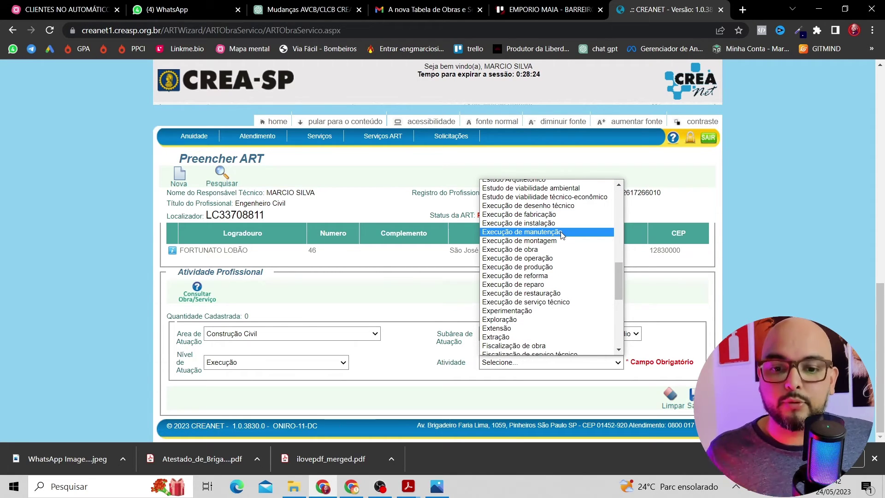
pyautogui.scroll(-4, 562, 235)
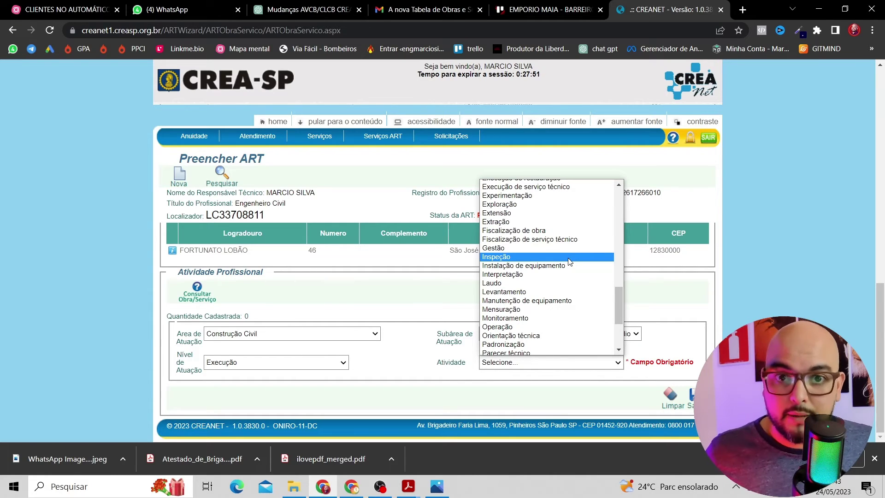
pyautogui.scroll(3, 568, 260)
pyautogui.scroll(3, 567, 290)
pyautogui.scroll(-6, 563, 285)
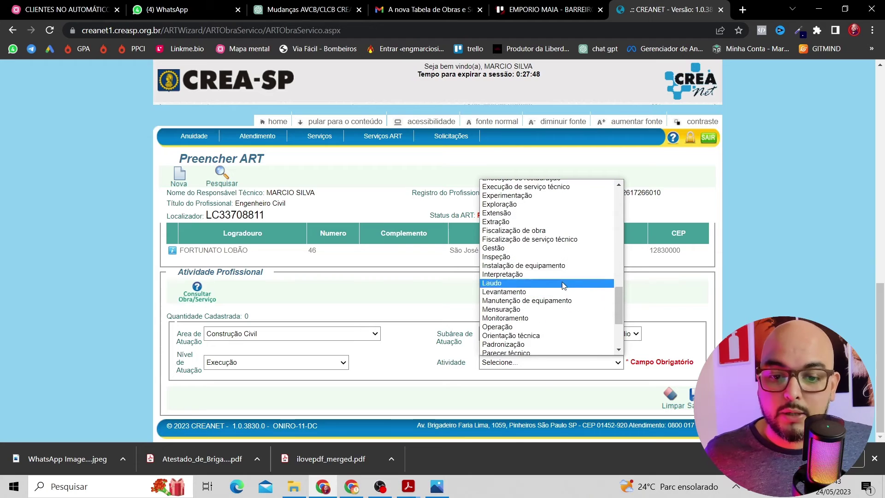
pyautogui.scroll(5, 567, 258)
pyautogui.click(567, 265)
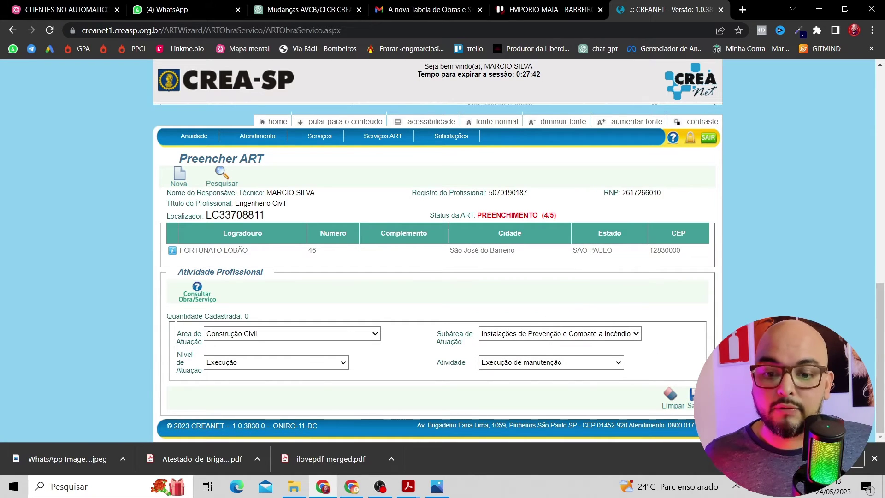
# Set the work/service to "de prevenção e combate a incêndio e pânico" and the unit to metro quadrado.
pyautogui.scroll(-3, 580, 389)
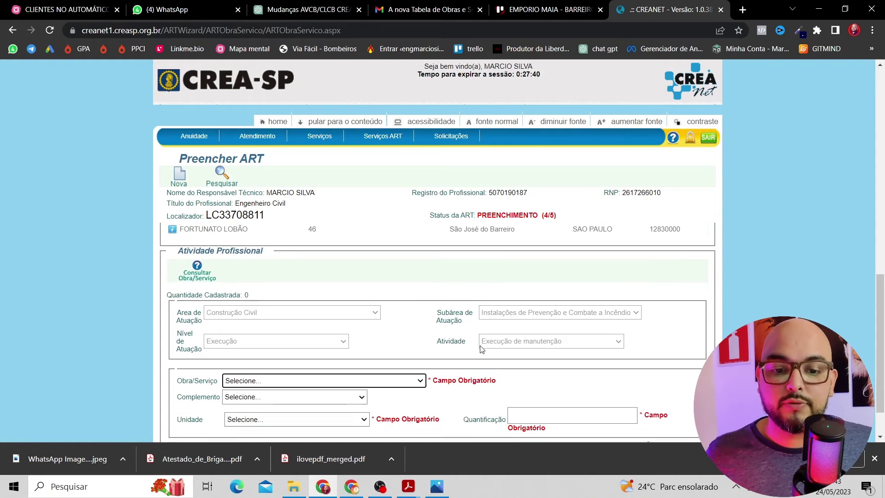
pyautogui.click(306, 326)
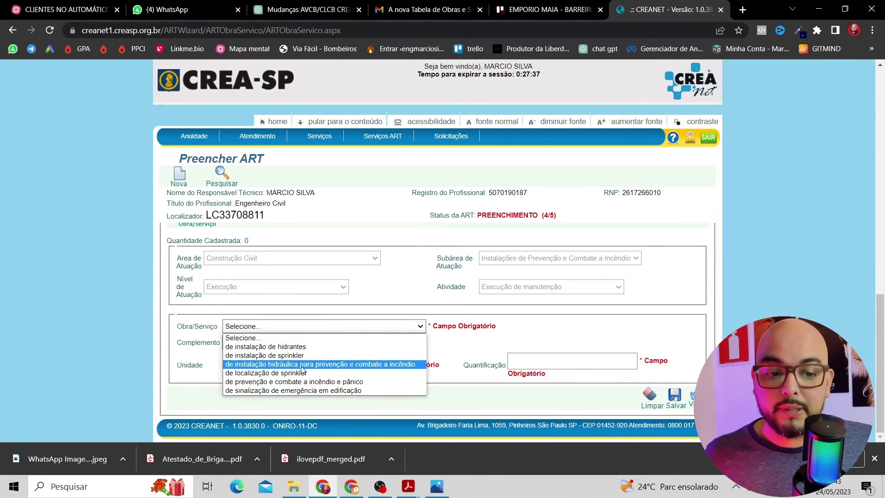
pyautogui.click(370, 382)
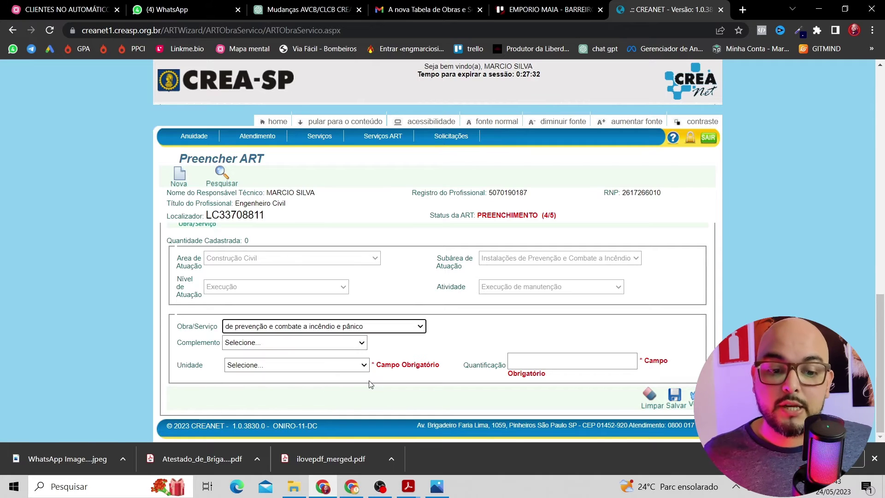
pyautogui.click(318, 368)
pyautogui.scroll(-12, 278, 277)
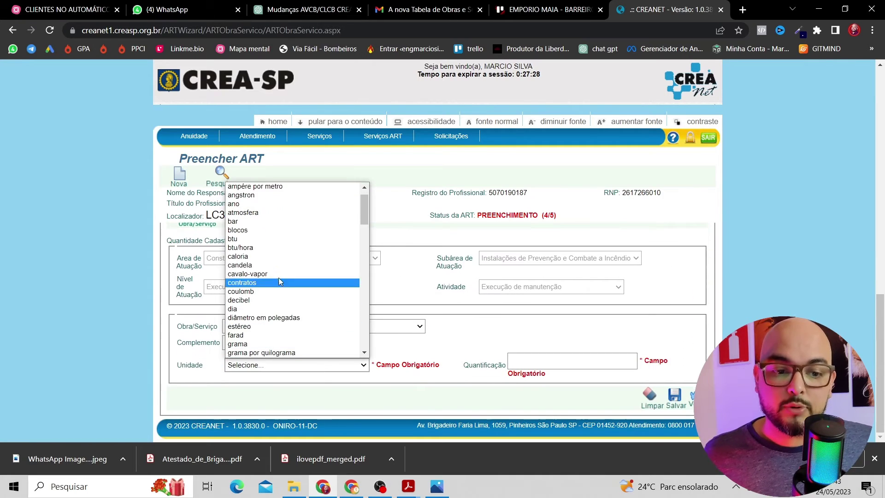
pyautogui.click(274, 306)
# Set the quantification to 236, taking the area from the EMPORIO MAIA page, and save the activity in CREANET.
pyautogui.click(588, 365)
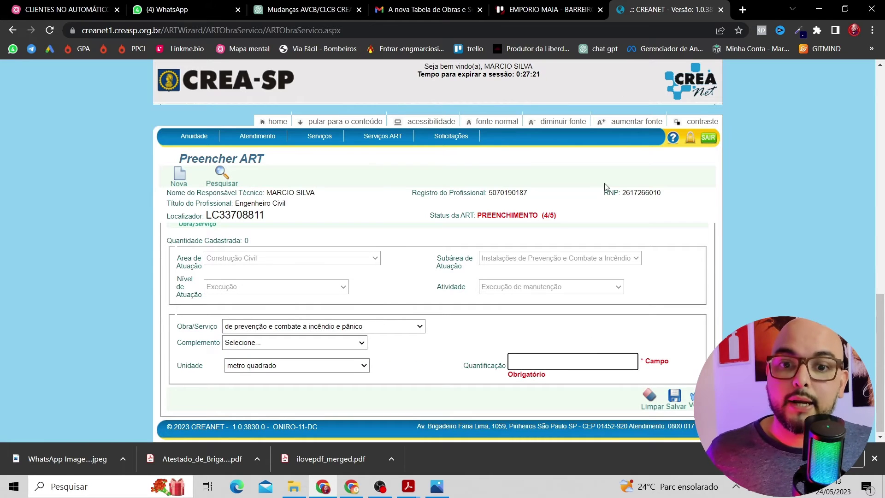
pyautogui.click(553, 11)
pyautogui.click(669, 9)
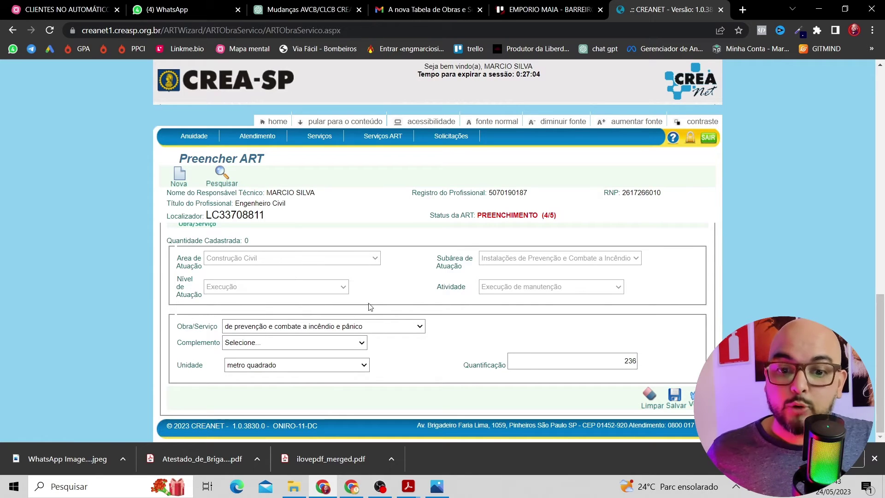
pyautogui.click(675, 395)
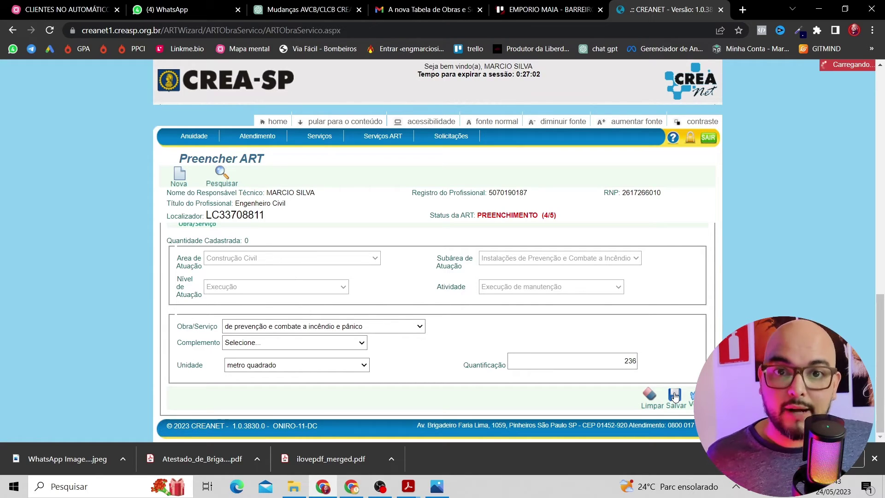
# Review the saved activity entry and look through the work/service options available for a further entry.
pyautogui.scroll(-1, 533, 341)
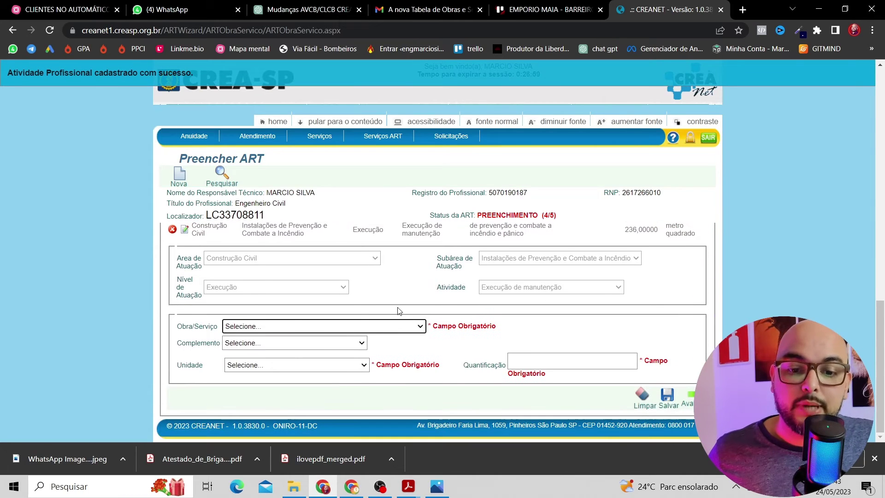
pyautogui.scroll(2, 486, 346)
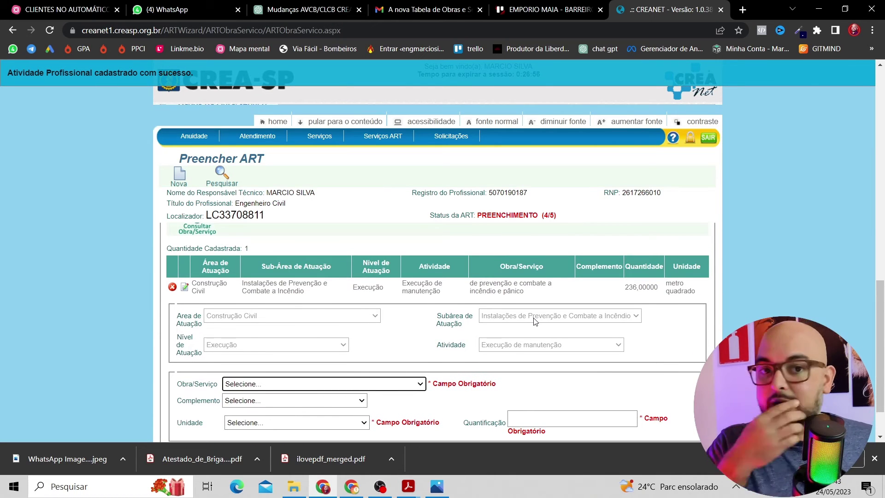
pyautogui.scroll(-1, 506, 300)
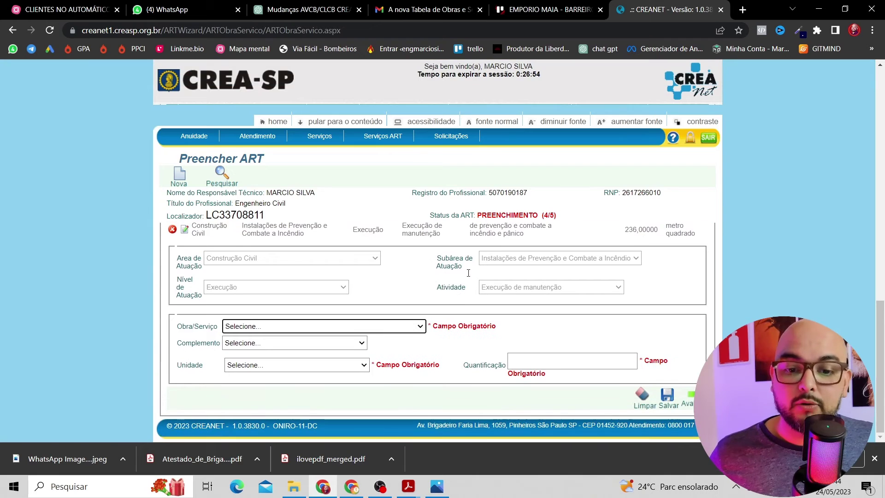
pyautogui.click(277, 326)
pyautogui.click(478, 284)
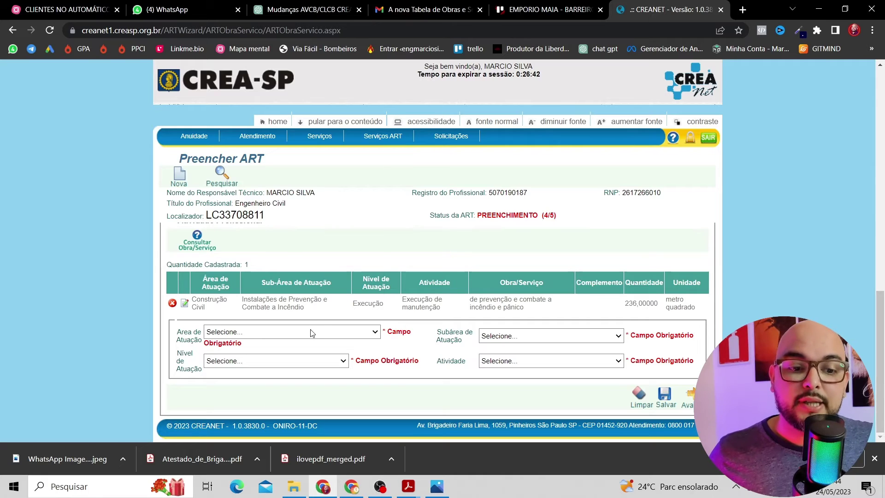
# Start a second professional activity with the area Construção Civil and the level Execução.
pyautogui.click(312, 333)
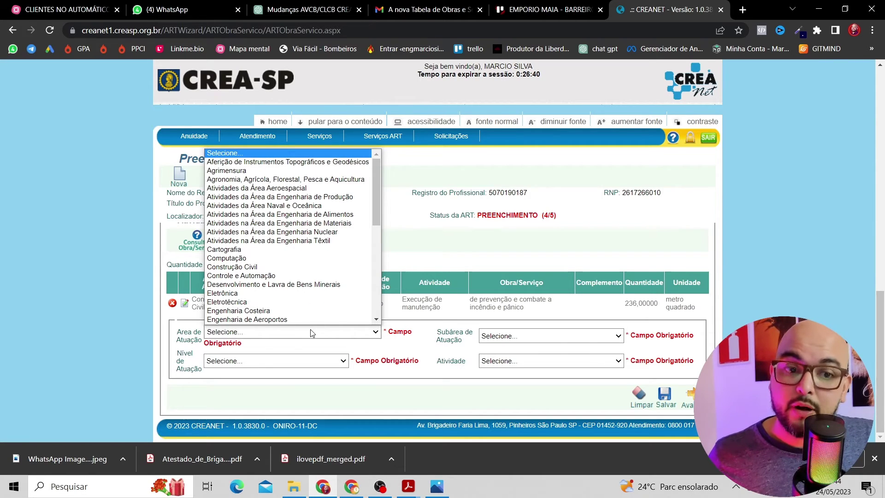
pyautogui.scroll(-1, 276, 291)
pyautogui.scroll(1, 267, 260)
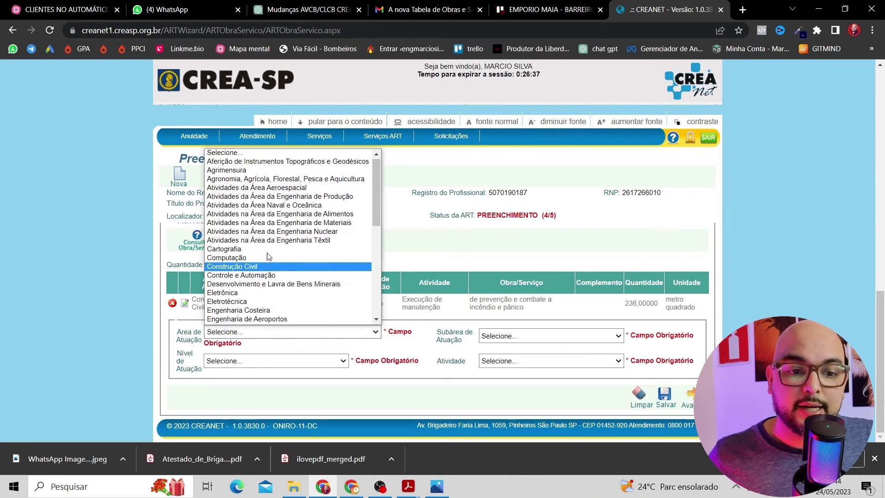
pyautogui.click(272, 266)
pyautogui.click(276, 360)
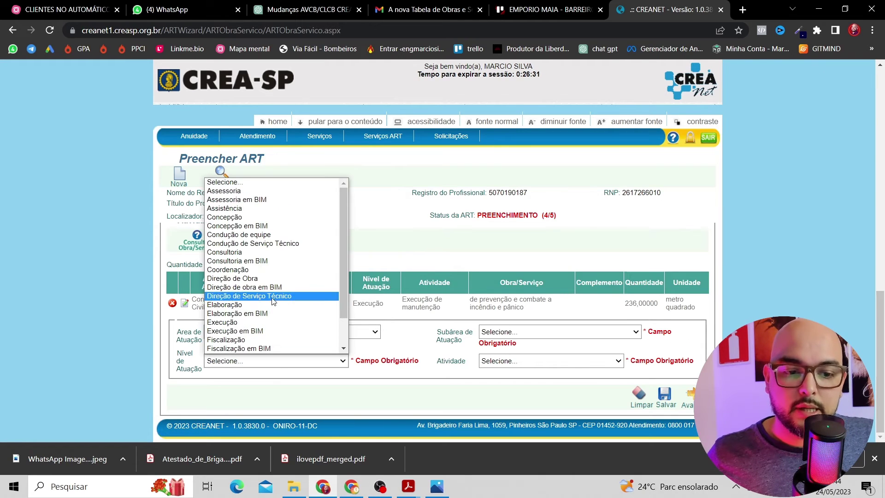
pyautogui.click(277, 315)
# Set the second activity's subarea to Materiais de Construção Civil and its activity to Especificação.
pyautogui.click(561, 332)
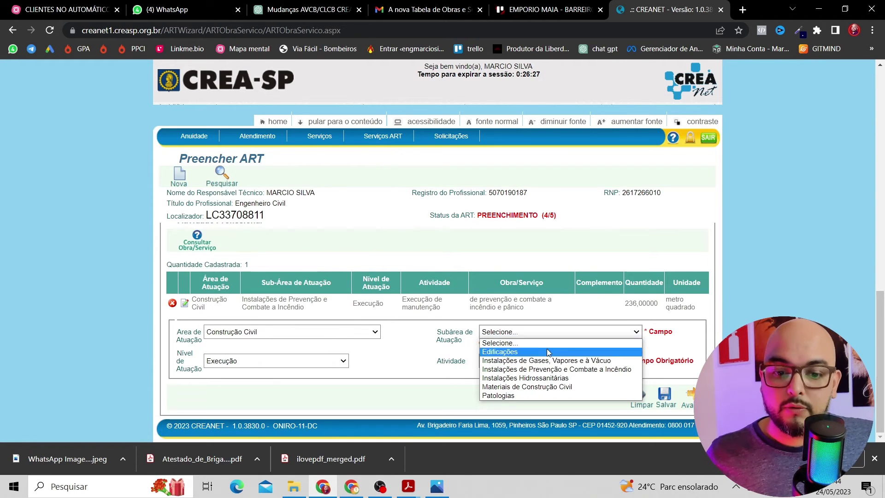
pyautogui.click(570, 386)
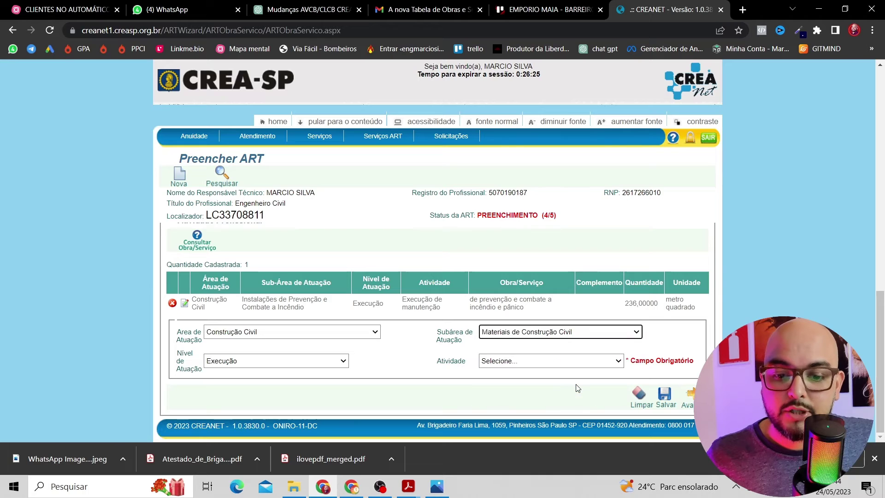
pyautogui.click(552, 361)
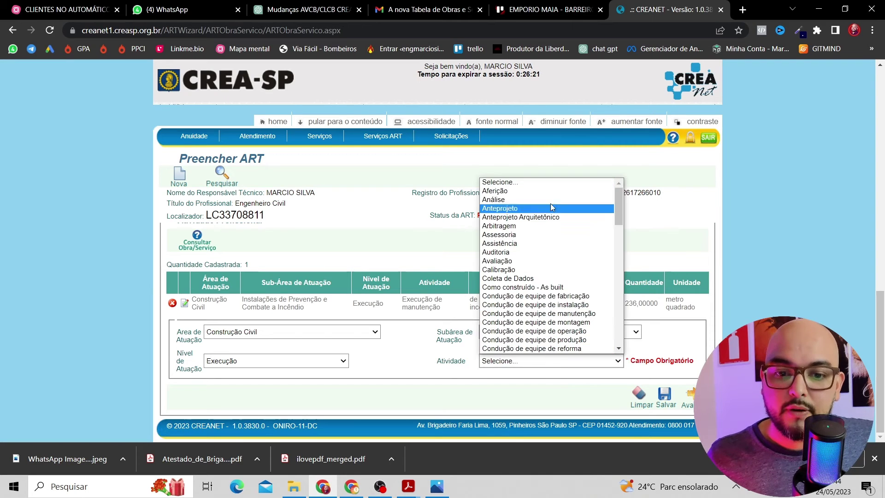
pyautogui.scroll(-5, 549, 231)
pyautogui.click(530, 267)
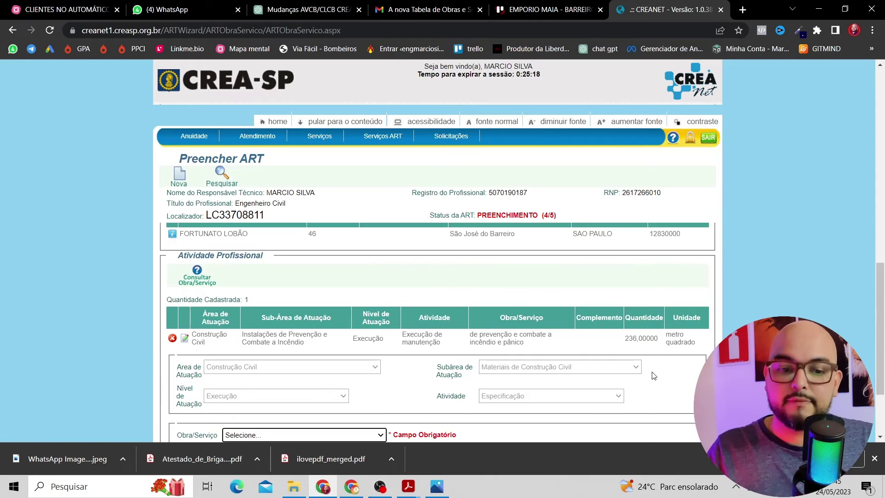
# Set the second activity's work/service to "de aplicação de outros materiais" and its unit to metro quadrado.
pyautogui.scroll(-3, 653, 375)
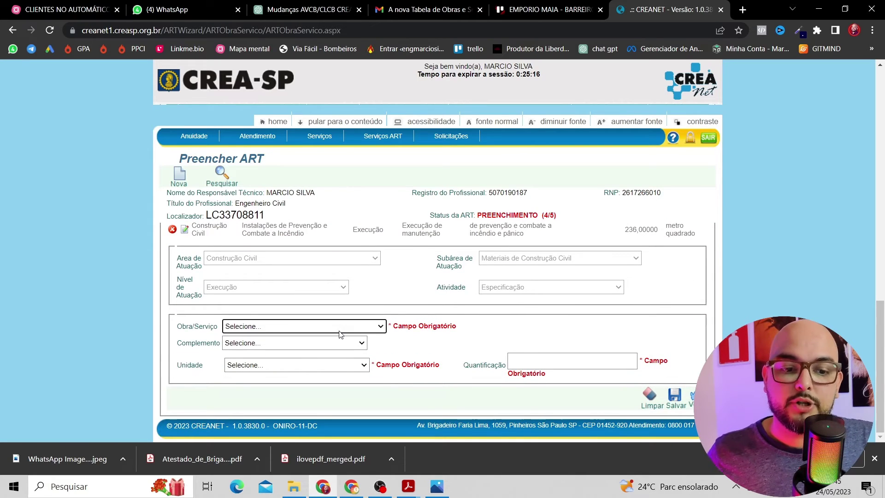
pyautogui.click(347, 326)
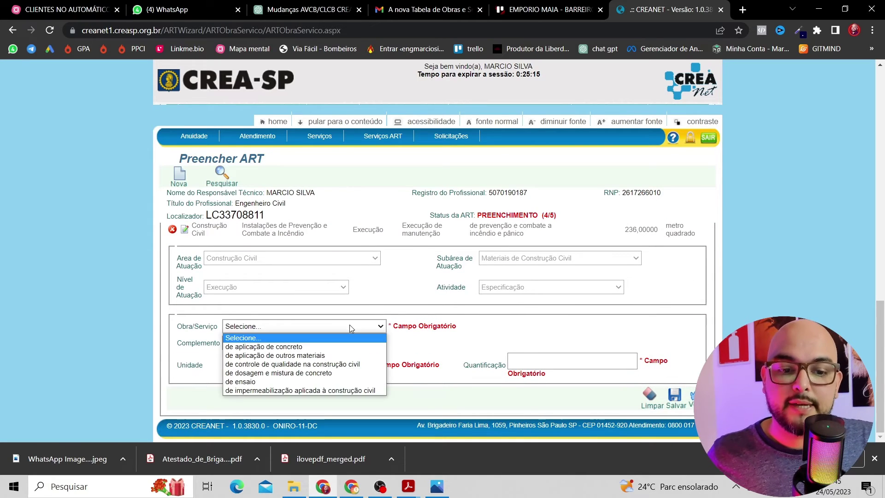
pyautogui.click(324, 358)
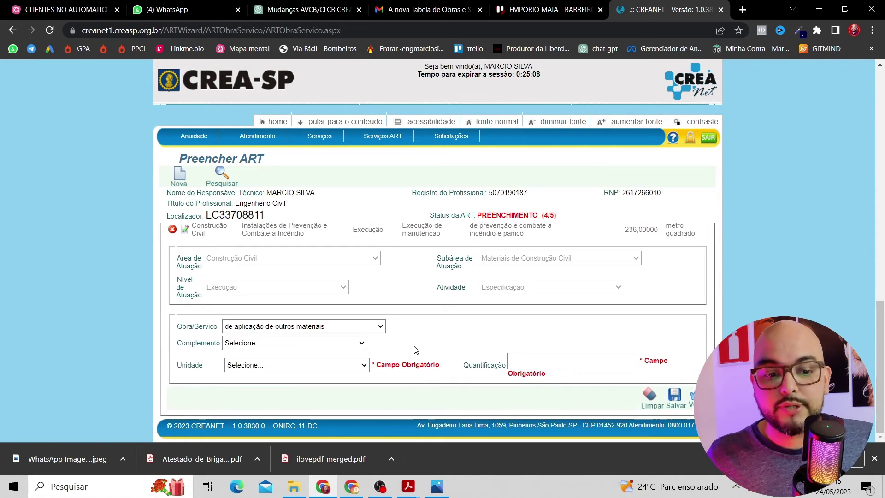
pyautogui.click(300, 366)
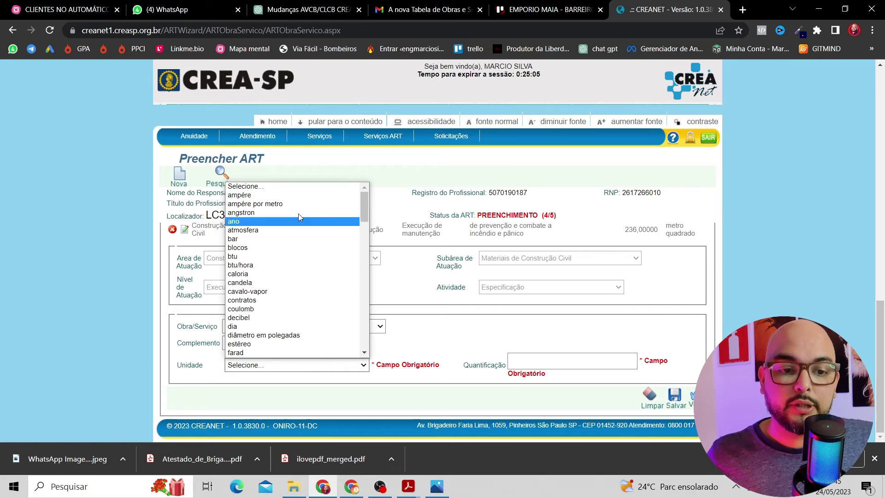
pyautogui.scroll(-10, 298, 217)
pyautogui.click(295, 211)
# Set the second activity's quantification to 236 and try to save the entry.
pyautogui.click(559, 356)
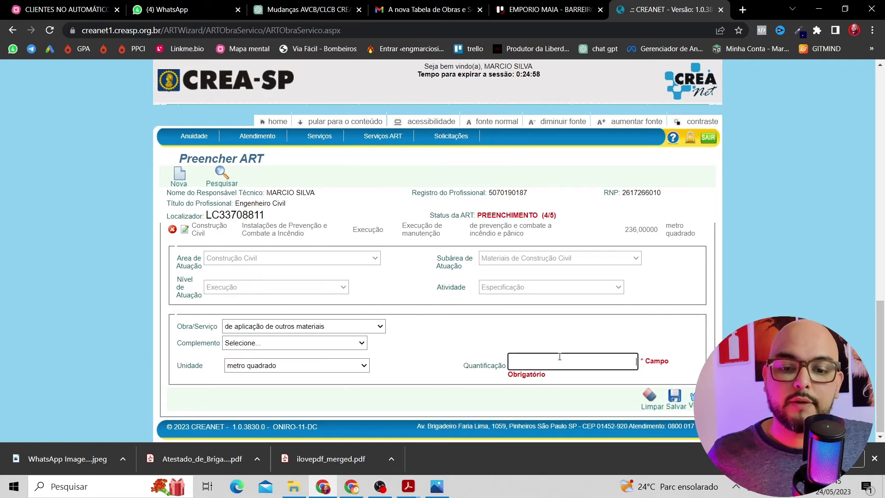
pyautogui.write('236')
pyautogui.click(647, 343)
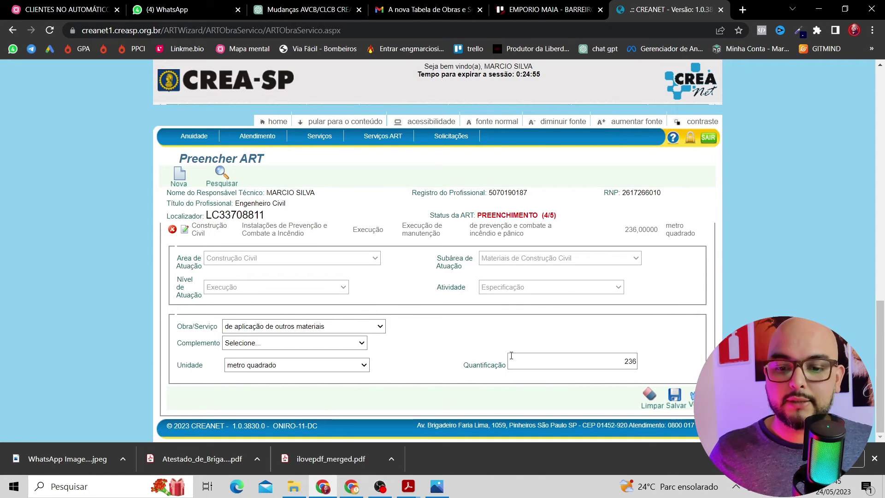
pyautogui.click(675, 404)
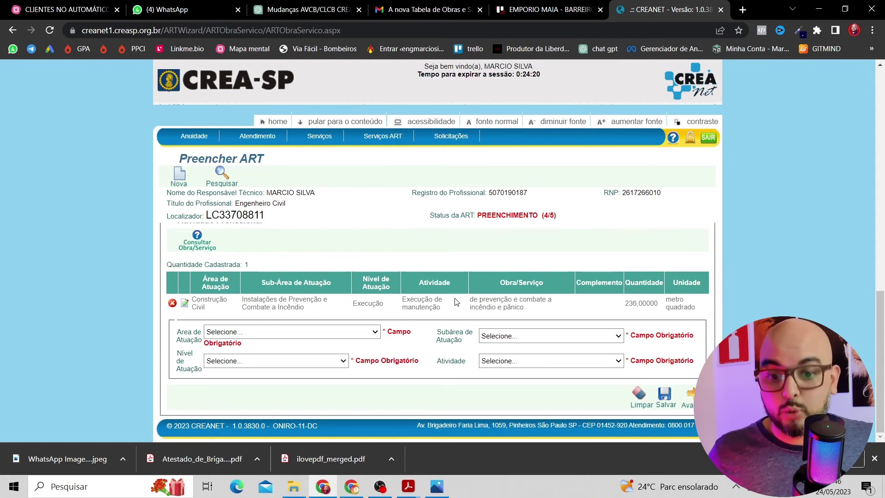
# Set the ART's Observação to "REPONSABILIDADE TÉCNICA PELAS MEDIDAS DE COMBATE A INCÊNDIO, CONFORME IT-42/2020 PARA ESTE TIPO DE IMÓVEL. NÃO HÁ UTILIZAÇÃO DE GÁS GLP OU GN.".
pyautogui.click(689, 397)
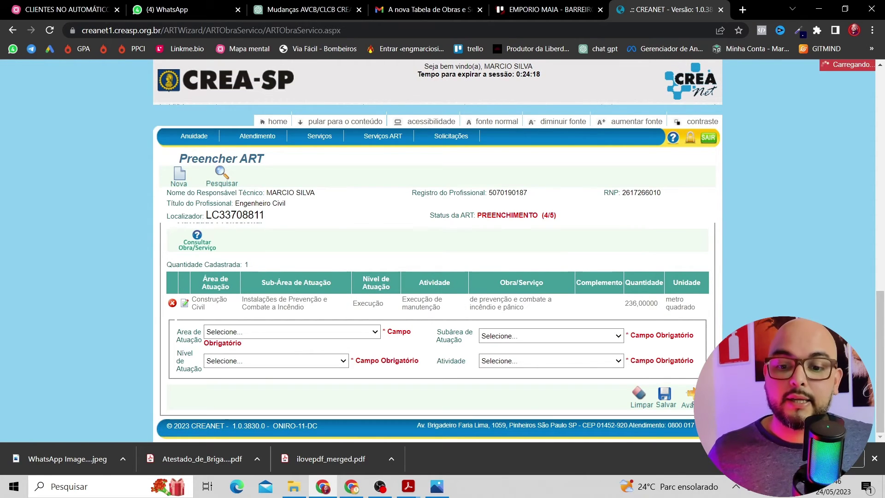
pyautogui.click(351, 277)
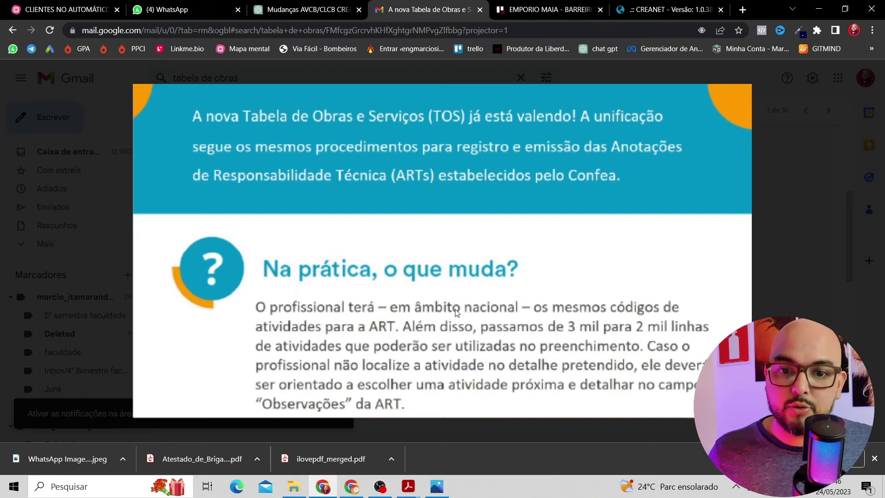
pyautogui.click(659, 9)
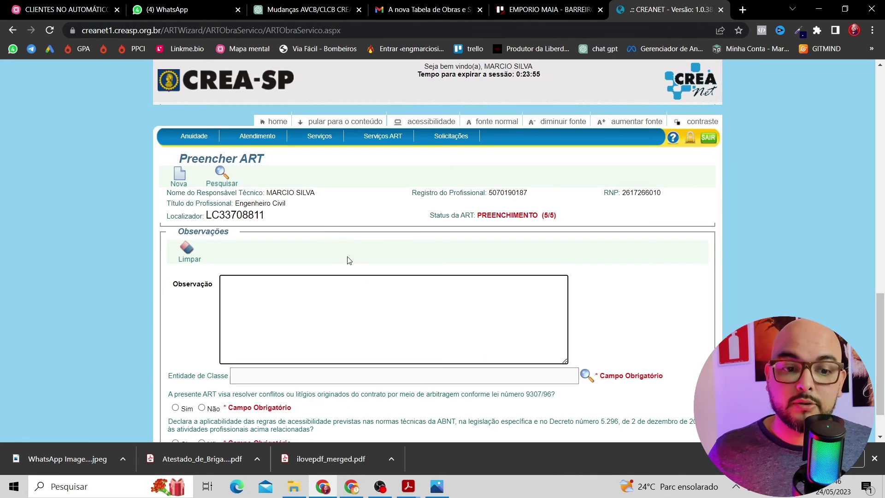
pyautogui.press('capslock')
pyautogui.write('RES')
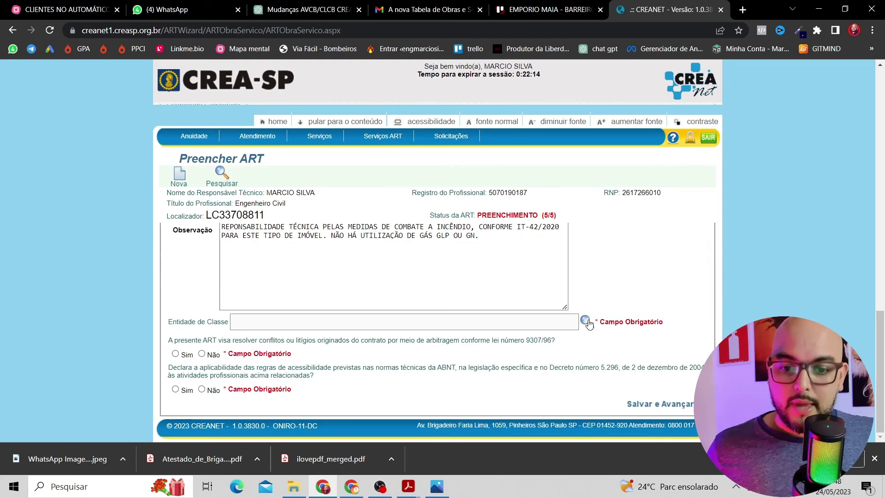
# Set the Entidade de Classe to 0-NÃO DESTINADA by filtering the class entity search for Não destinada.
pyautogui.click(588, 322)
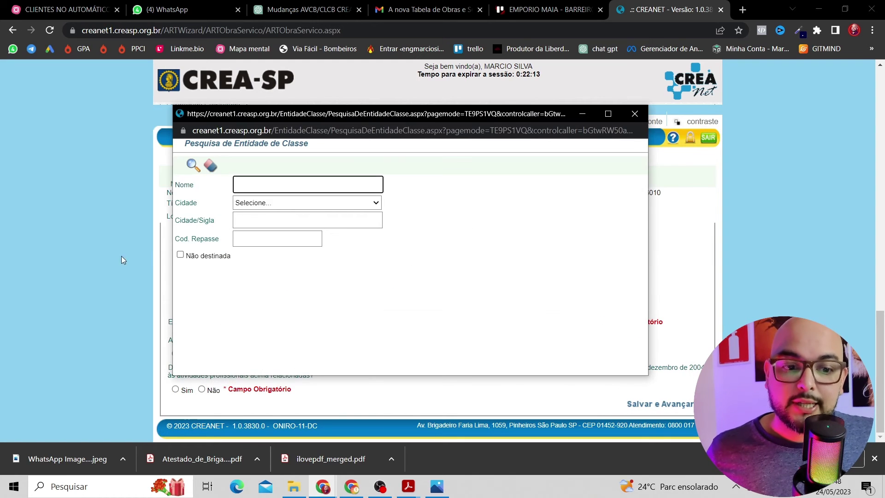
pyautogui.click(180, 254)
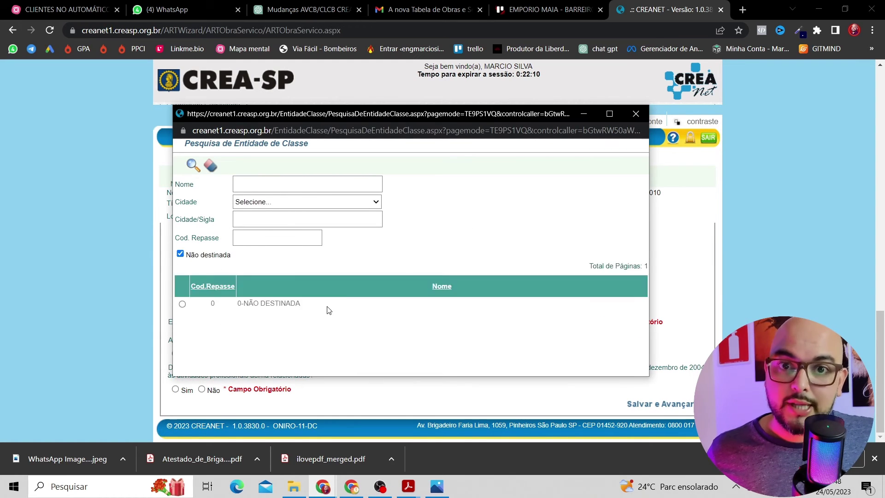
pyautogui.click(329, 308)
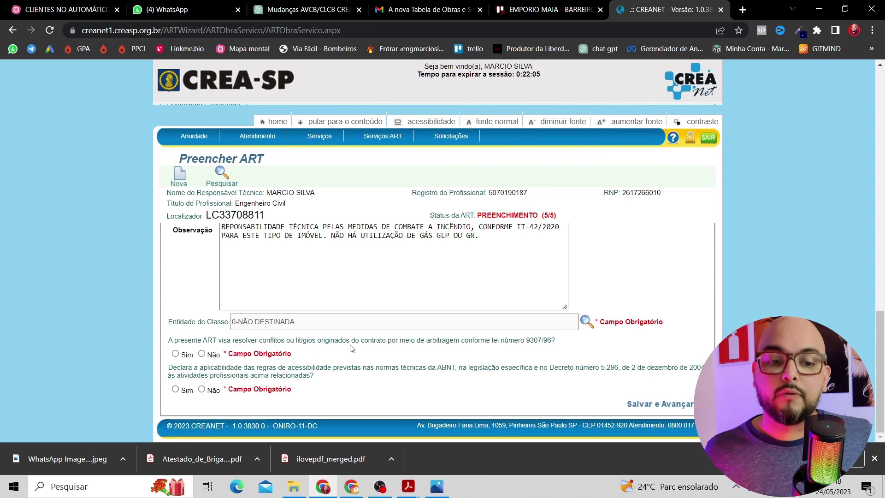
# Answer Não to the arbitration question and Sim to the accessibility rules declaration, and save the final data.
pyautogui.click(202, 353)
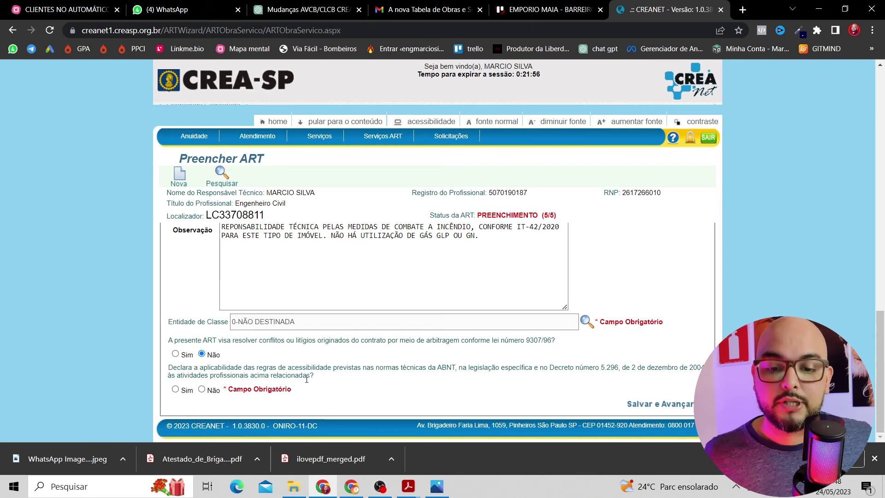
pyautogui.click(176, 389)
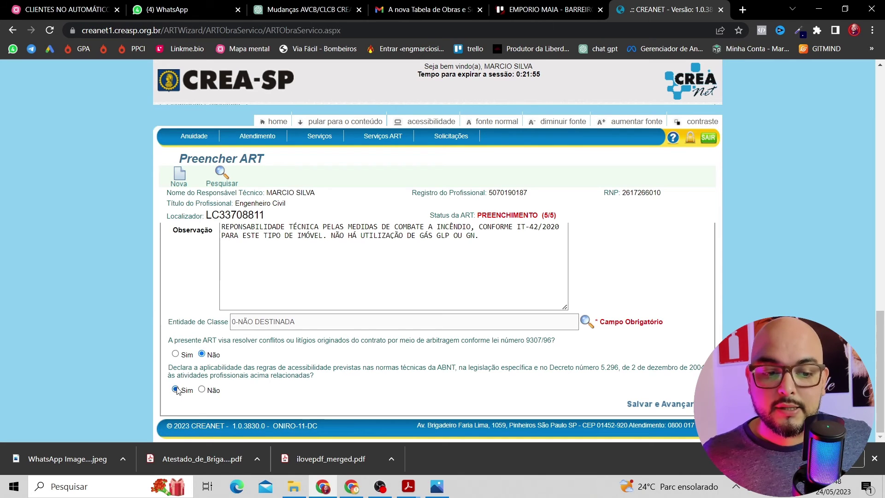
pyautogui.click(677, 408)
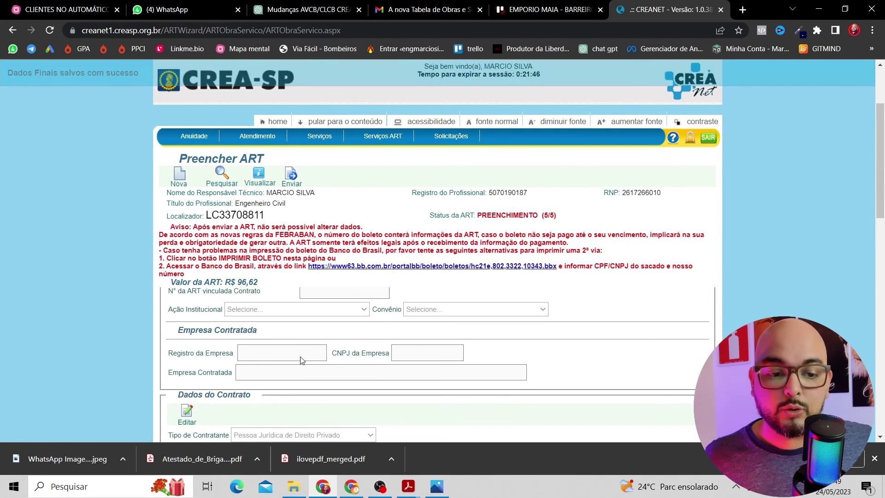
# Review the completed ART, checking the initial data, contractor and address, contract details, work data and final declarations.
pyautogui.scroll(-5, 375, 349)
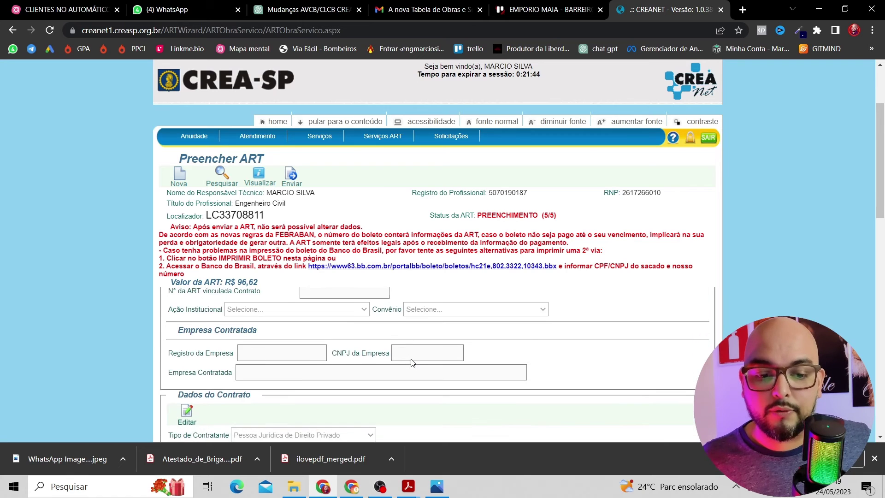
pyautogui.scroll(-3, 370, 344)
pyautogui.scroll(8, 354, 376)
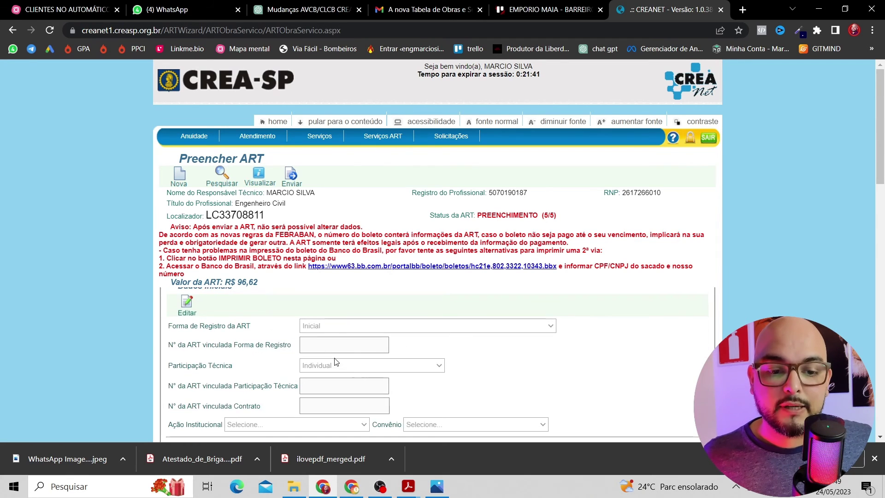
pyautogui.scroll(-5, 334, 362)
pyautogui.scroll(-2, 359, 334)
pyautogui.scroll(4, 392, 350)
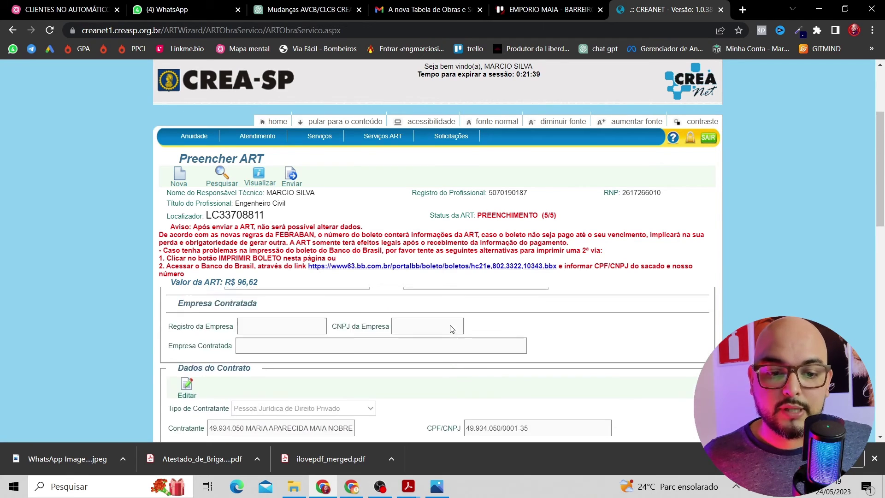
pyautogui.scroll(-6, 412, 361)
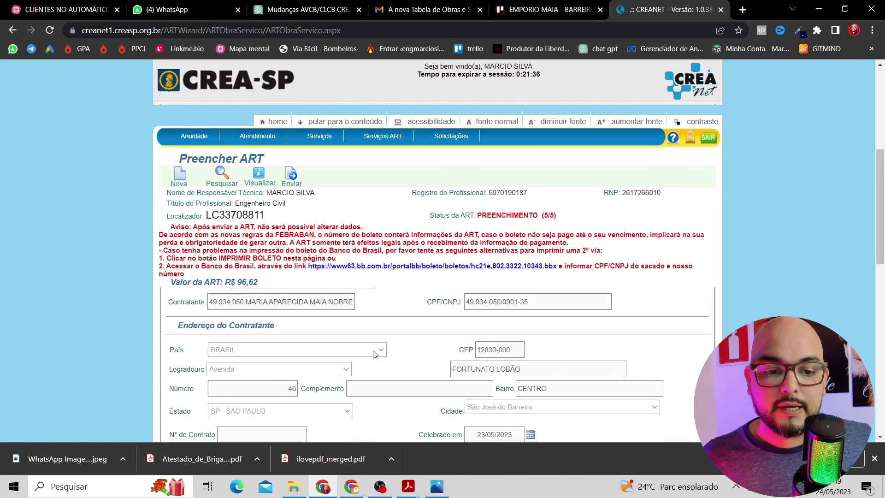
pyautogui.scroll(-2, 417, 382)
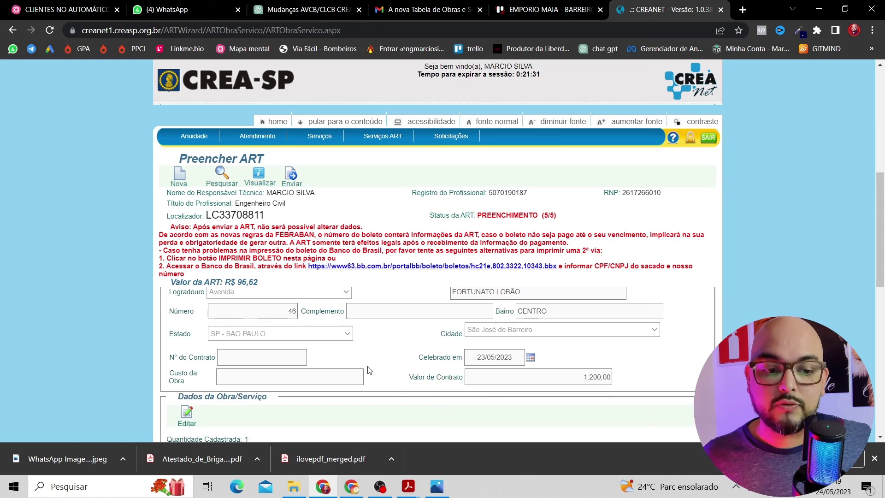
pyautogui.scroll(-4, 367, 369)
pyautogui.scroll(-10, 338, 369)
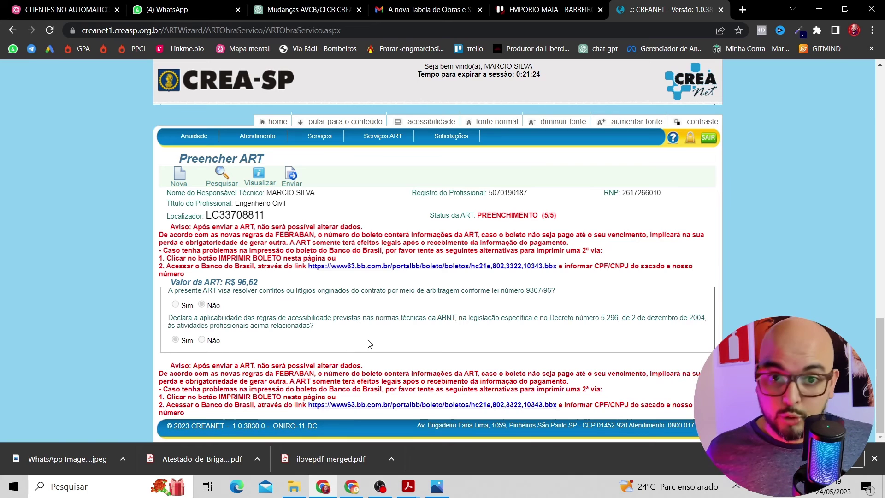
# Submit the completed ART and confirm the finalization of its payment cart.
pyautogui.click(290, 179)
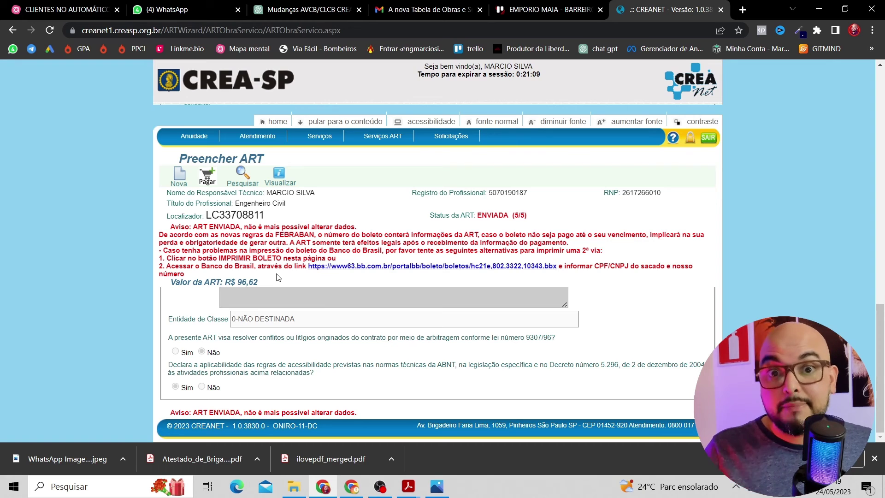
pyautogui.click(206, 179)
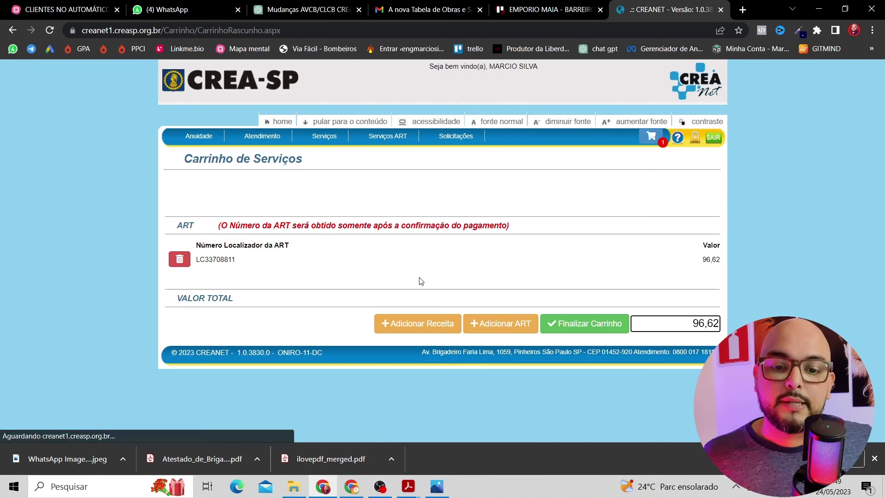
pyautogui.click(607, 323)
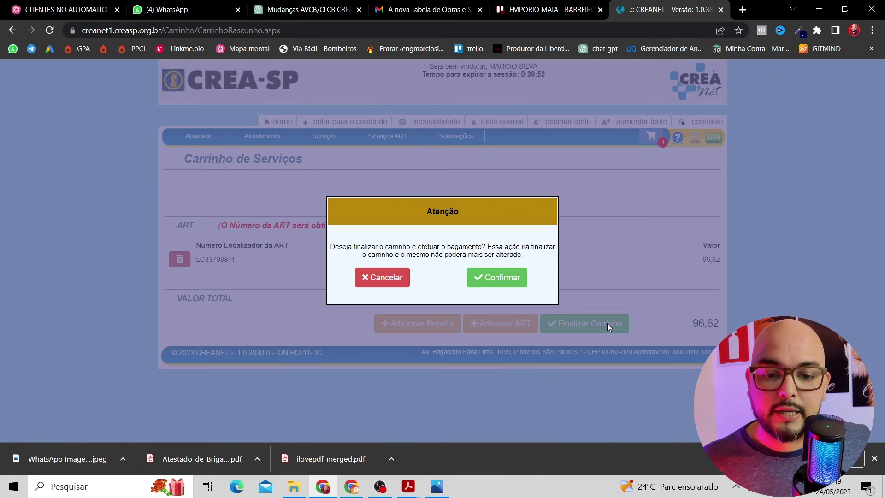
pyautogui.click(505, 277)
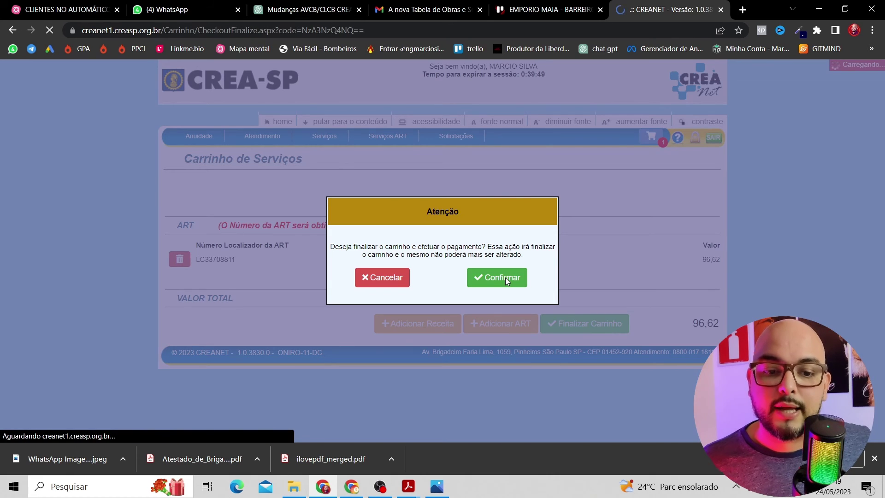
# Choose Boleto Bancário as the payment method and issue the boleto with the responsible professional as payer.
pyautogui.scroll(-5, 326, 251)
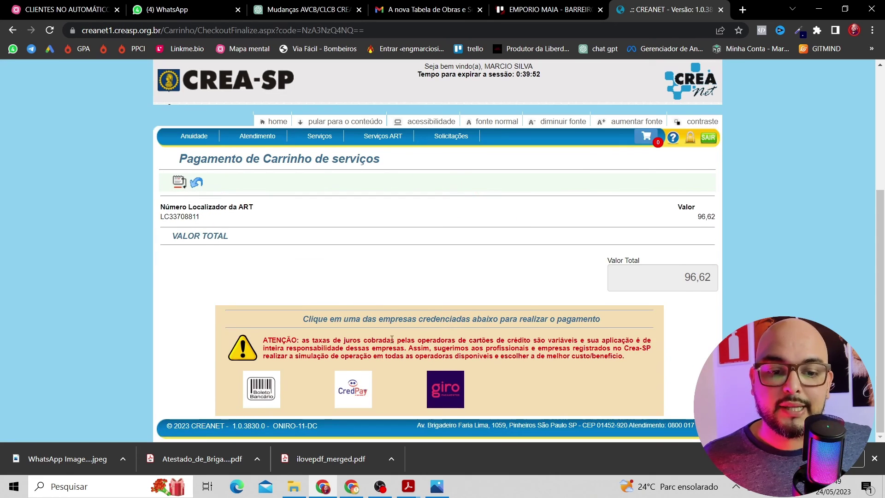
pyautogui.click(267, 390)
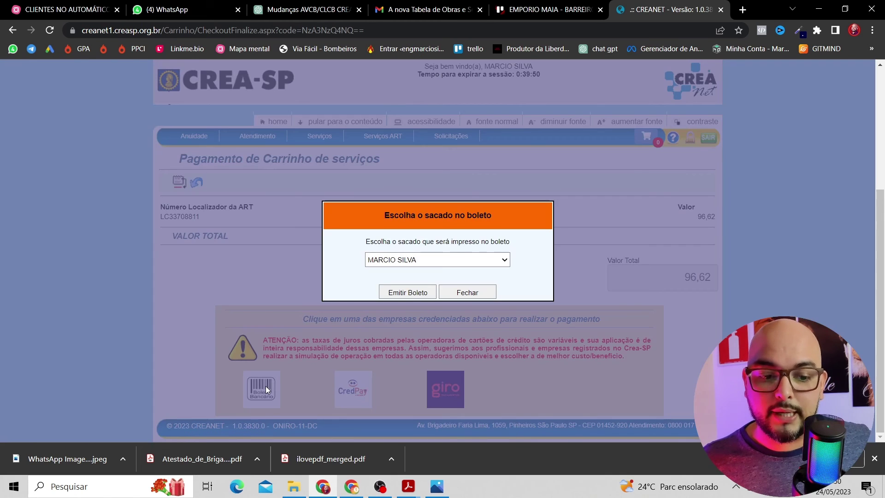
pyautogui.click(413, 296)
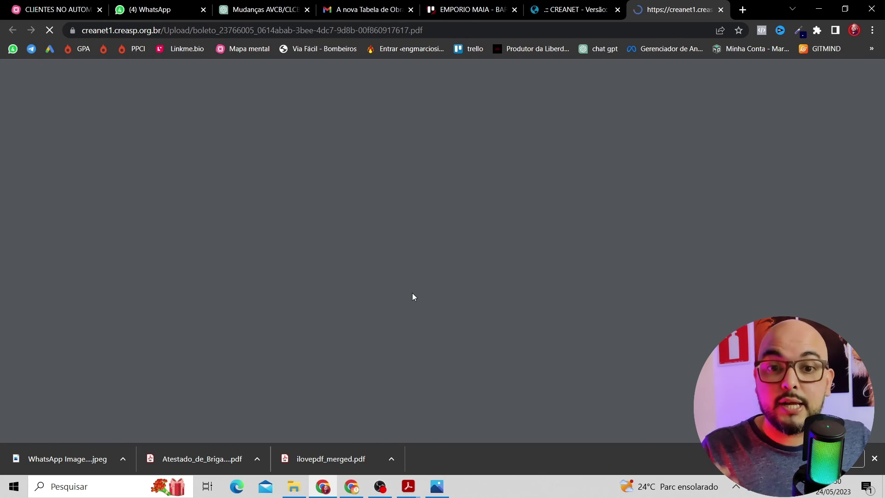
# Look over the issued boleto and save its PDF in the Downloads folder under the suggested file name.
pyautogui.scroll(-6, 567, 295)
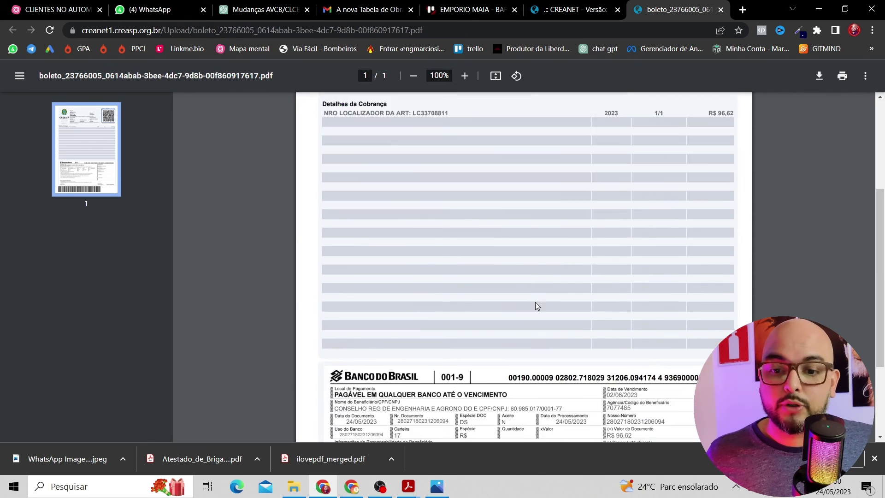
pyautogui.scroll(6, 554, 275)
pyautogui.click(818, 76)
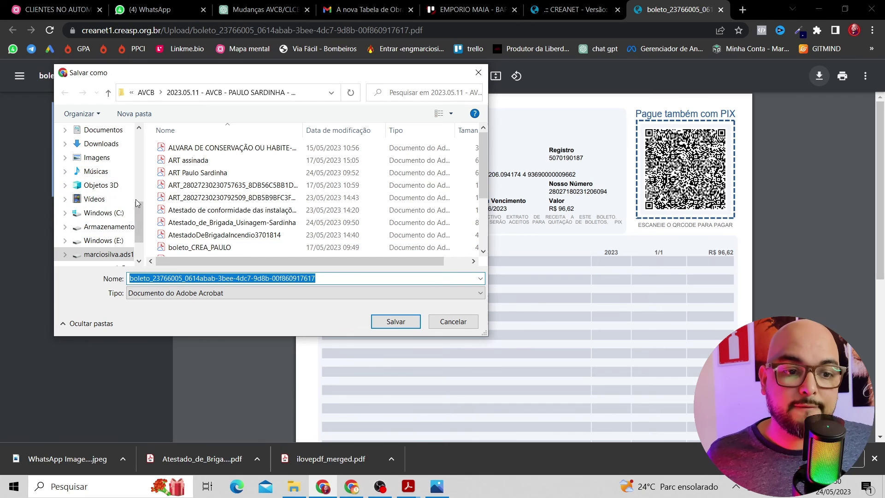
pyautogui.scroll(3, 138, 200)
pyautogui.scroll(5, 115, 194)
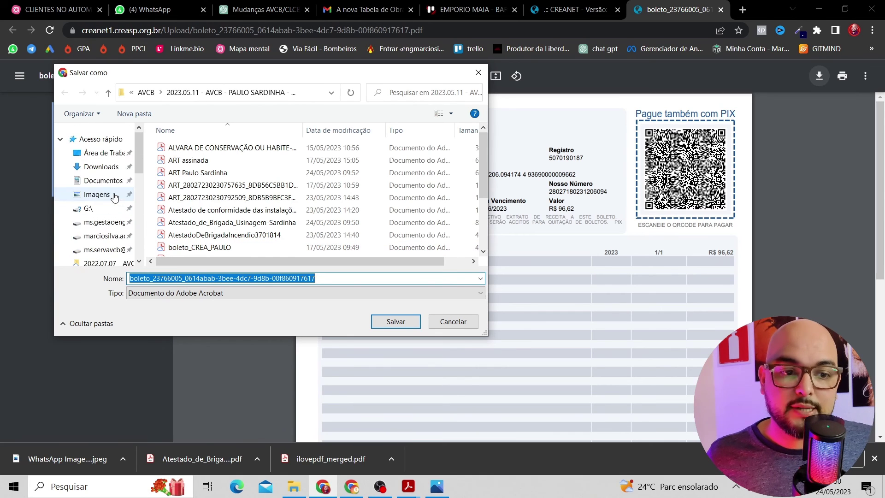
pyautogui.click(101, 166)
pyautogui.click(390, 324)
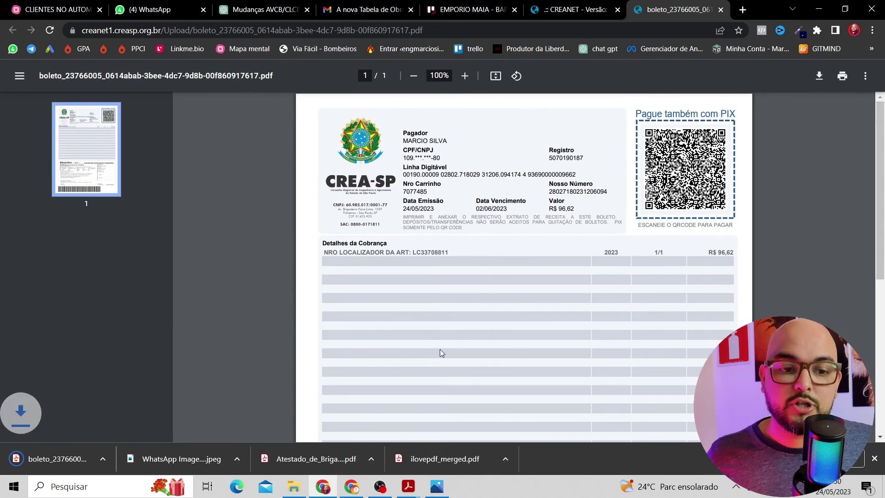
pyautogui.scroll(-5, 573, 308)
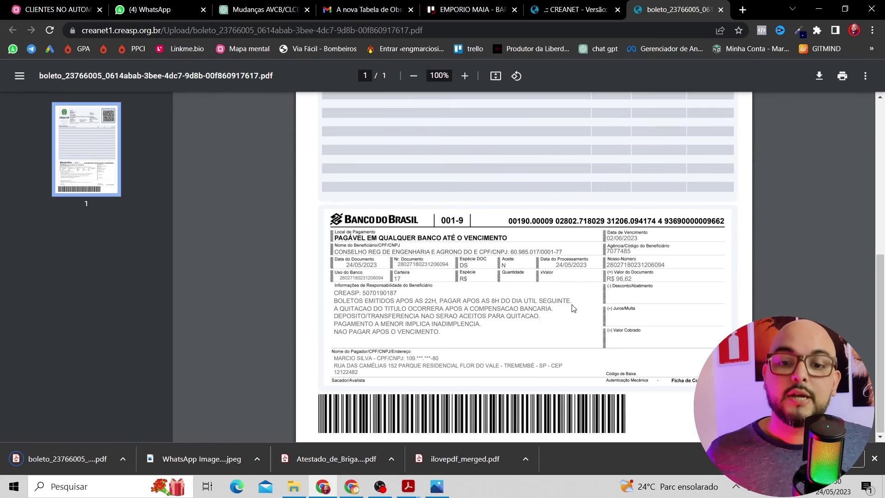